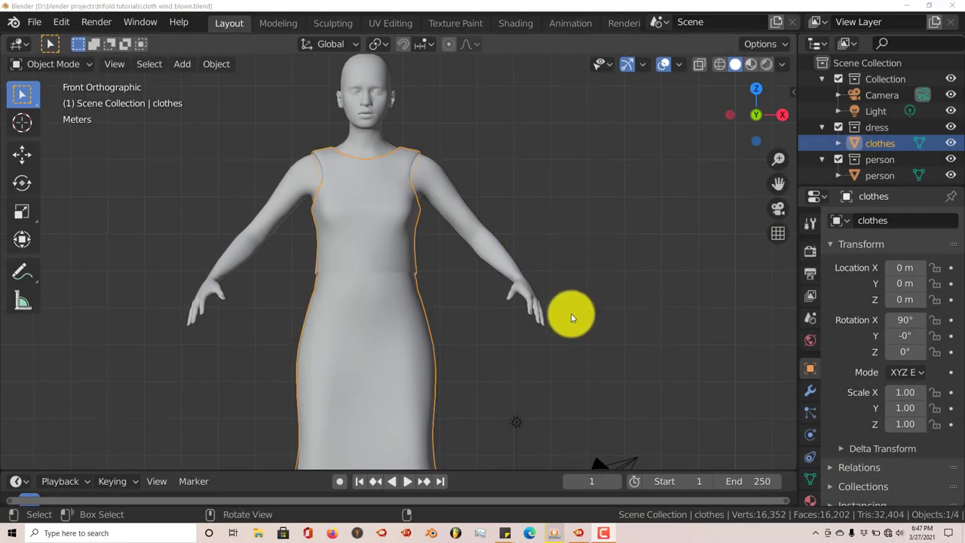
- Bring the video player with the rendered clip '97. finale intervention fix' to the front
scroll(570, 321, down, 1)
scroll(526, 336, up, 1)
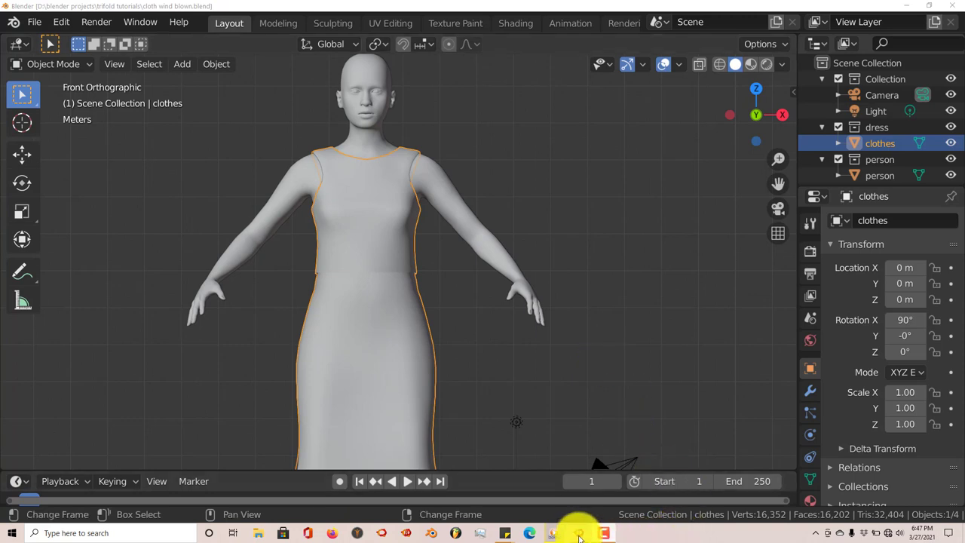
click(555, 534)
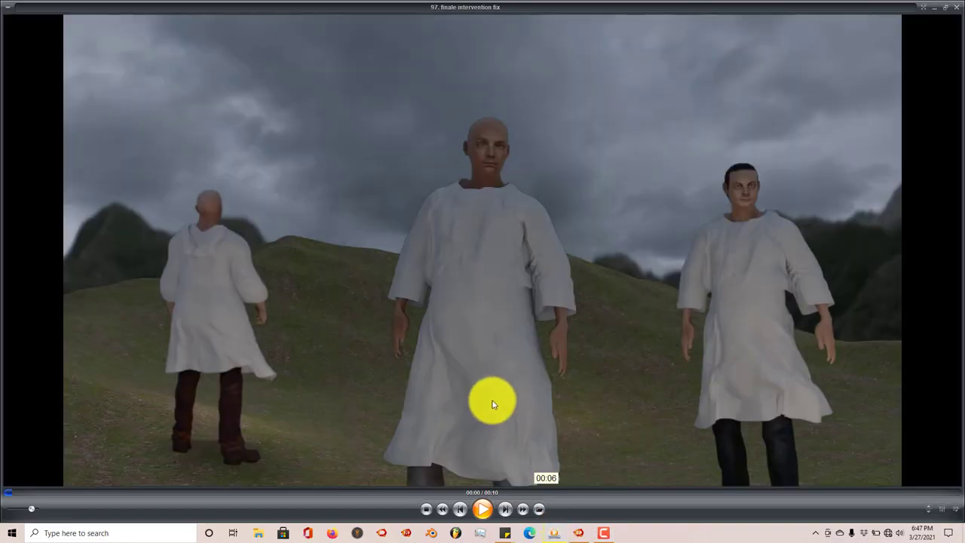
- Play the robes-in-the-wind clip, pause at 00:06, then close the player to return to Blender
key(Left)
key(Right)
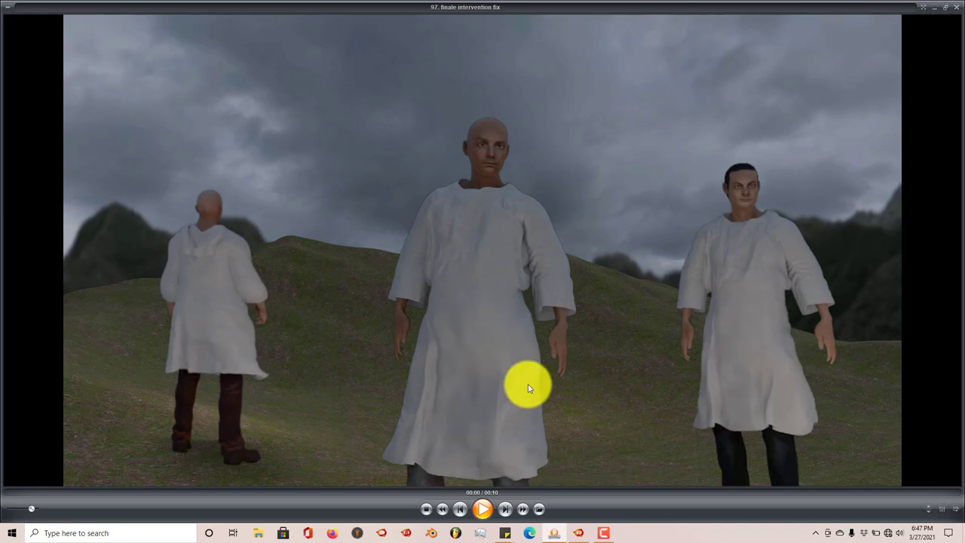
click(481, 508)
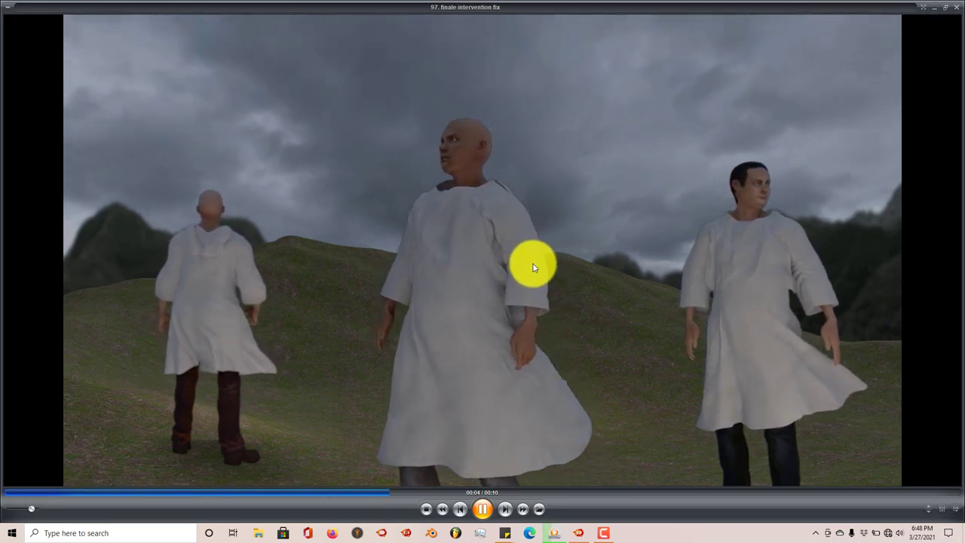
click(456, 247)
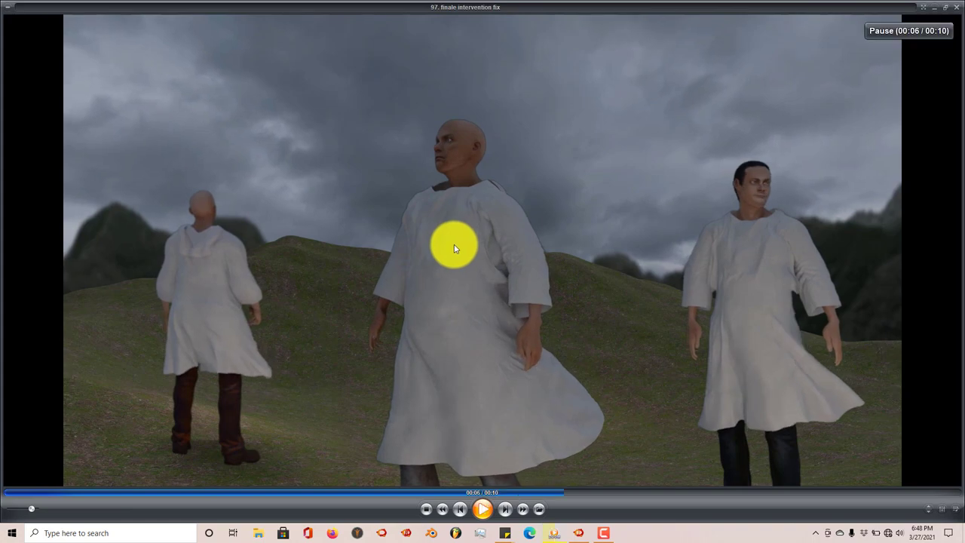
click(960, 11)
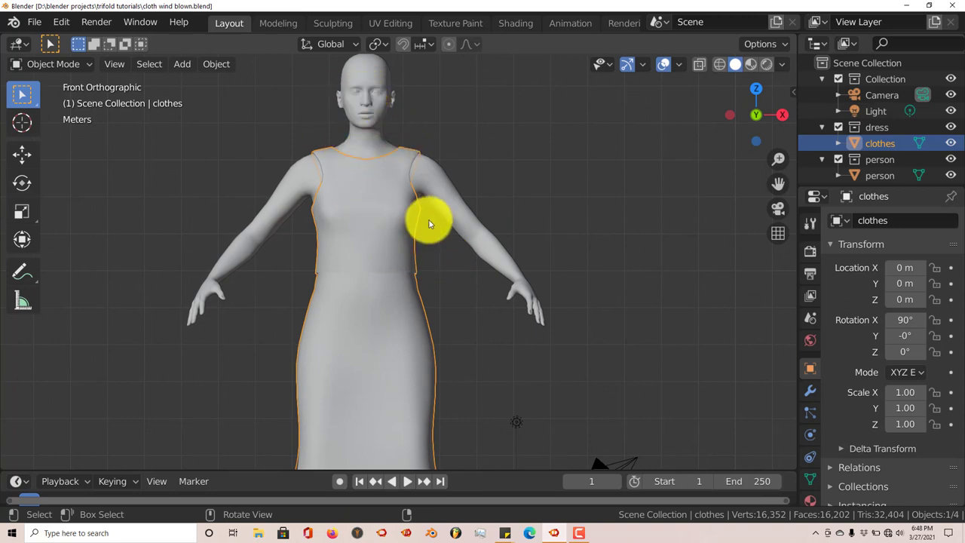
scroll(437, 280, down, 1)
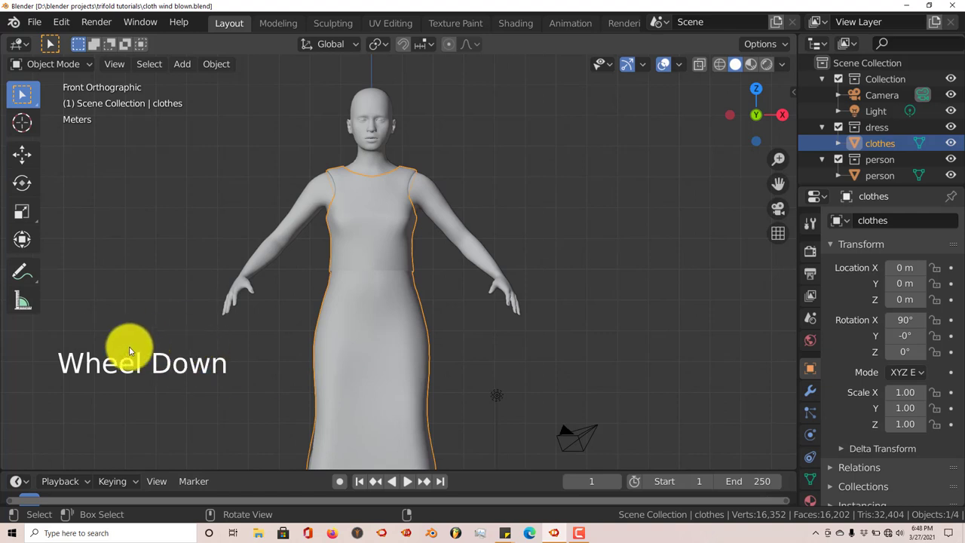
shift+middle_drag(452, 437, 467, 421)
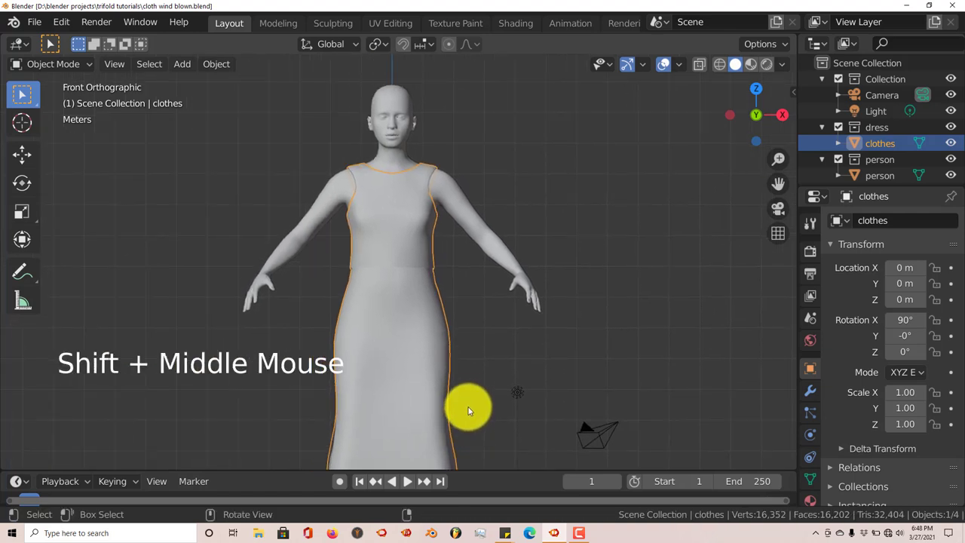
scroll(466, 384, up, 1)
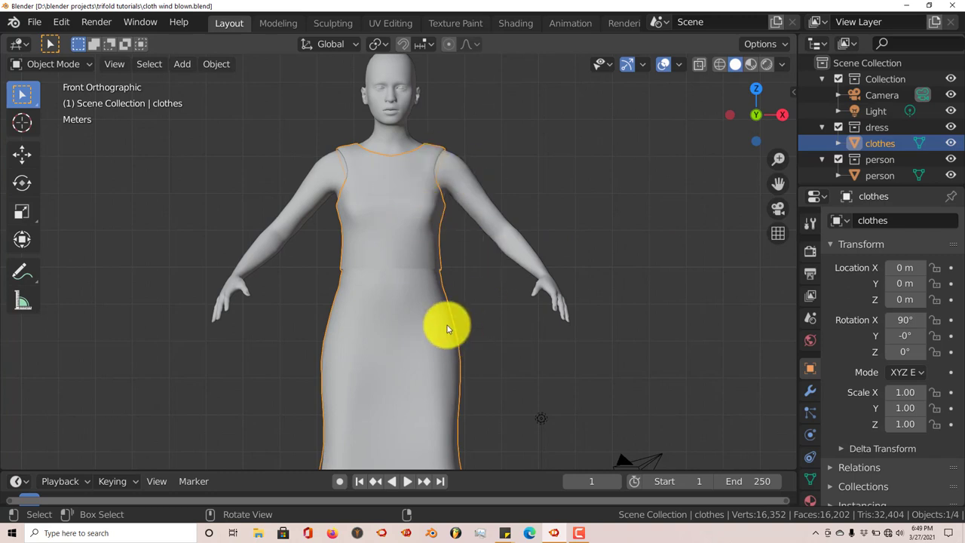
click(838, 127)
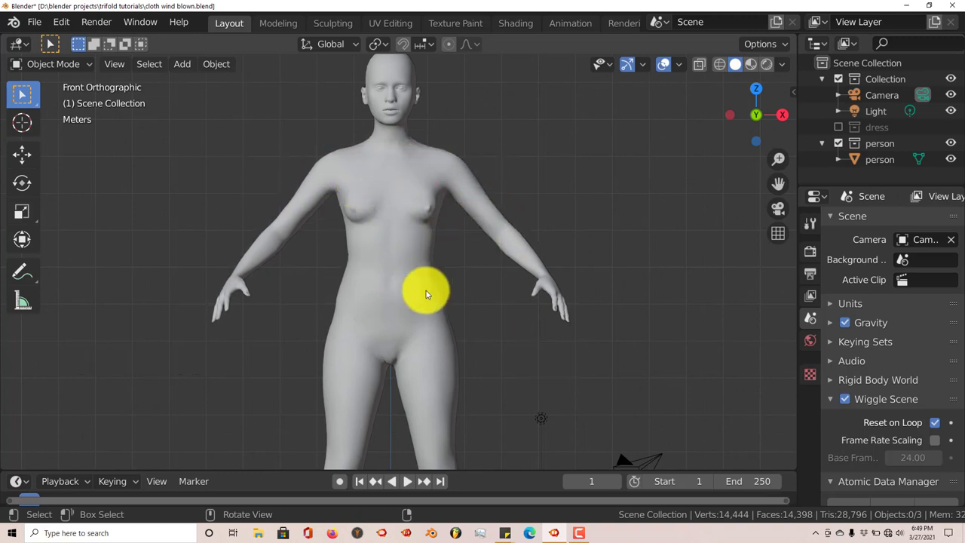
click(838, 127)
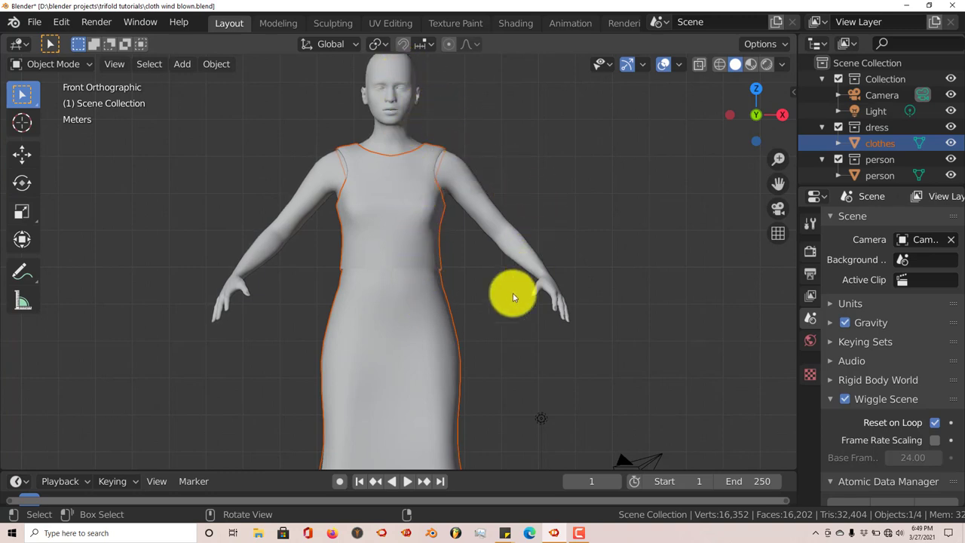
click(393, 229)
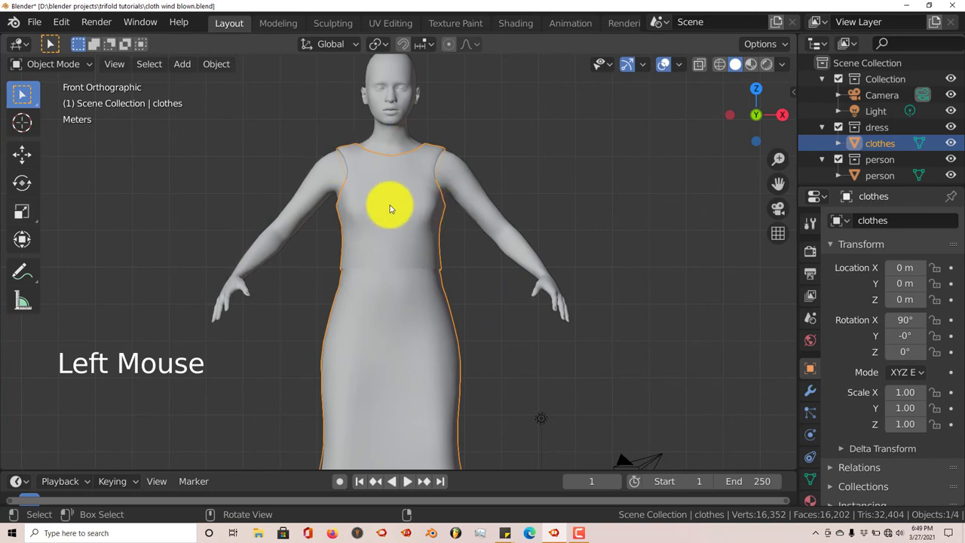
scroll(406, 294, down, 1)
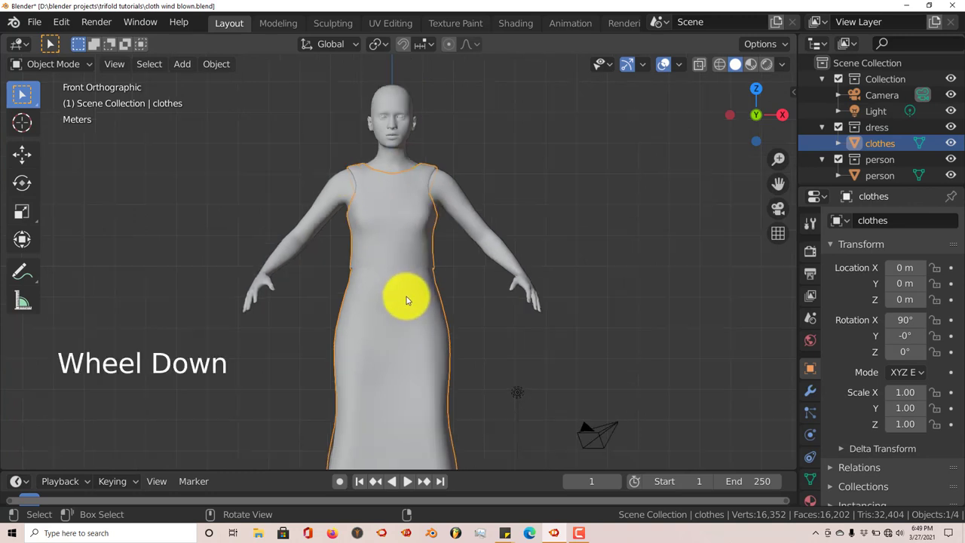
shift+middle_drag(397, 331, 398, 198)
shift+middle_drag(370, 285, 373, 303)
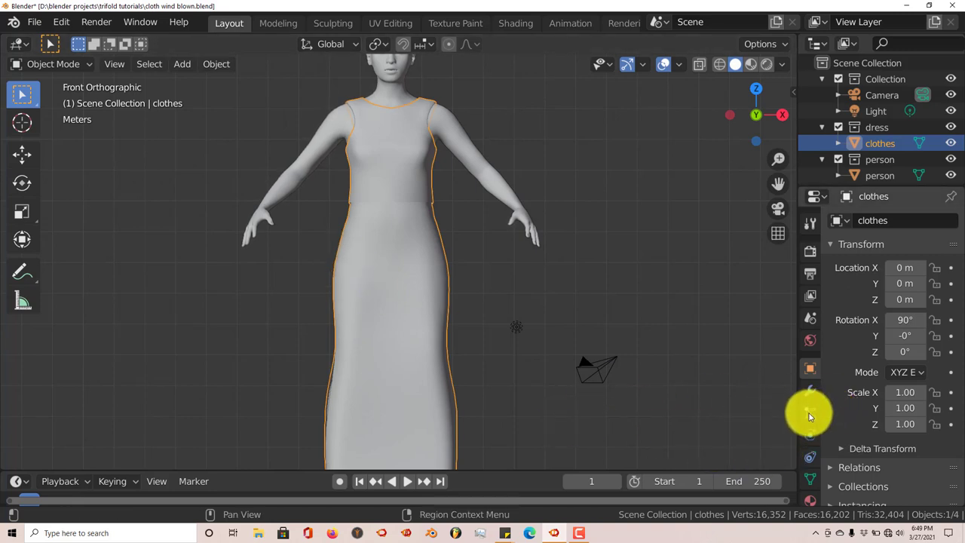
- Add a new vertex group to the clothes mesh and start renaming it 'dress'
click(810, 477)
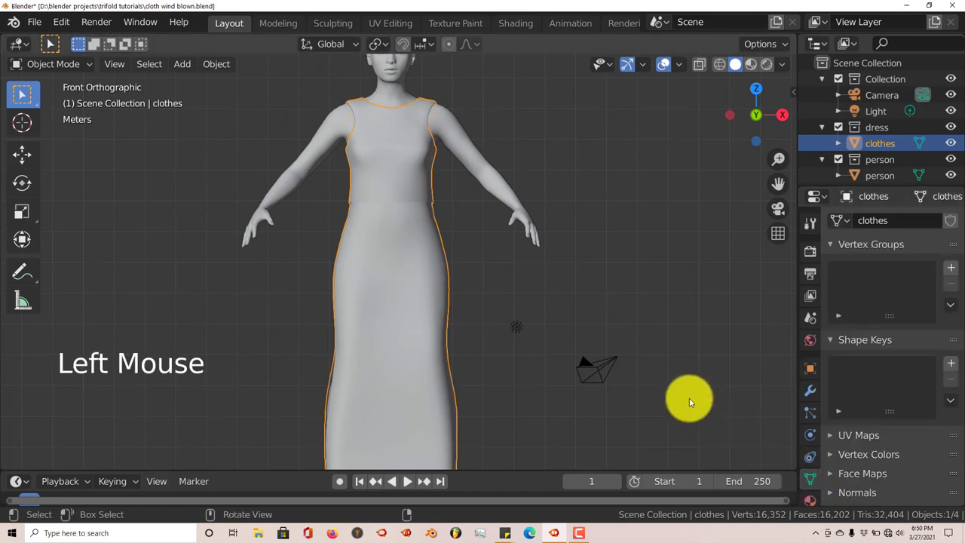
click(951, 271)
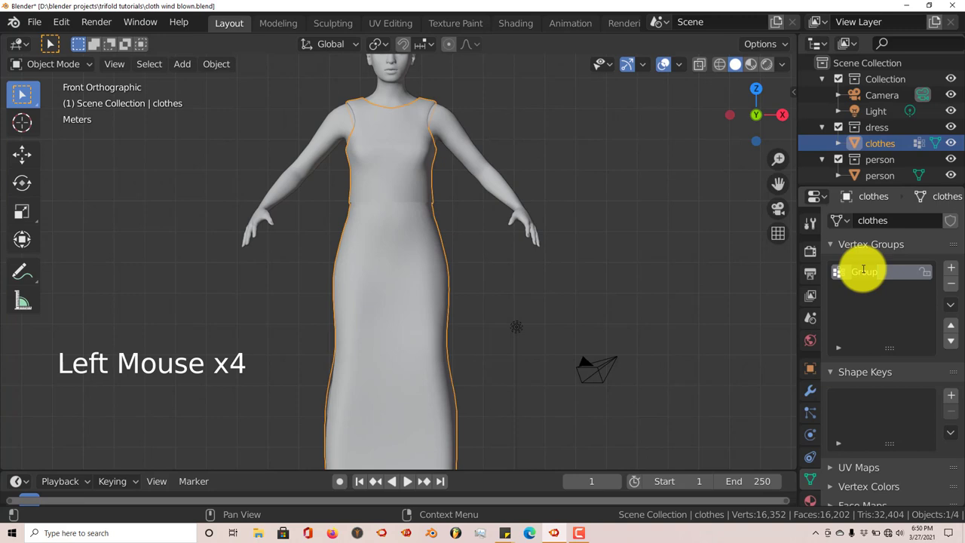
text(dress)
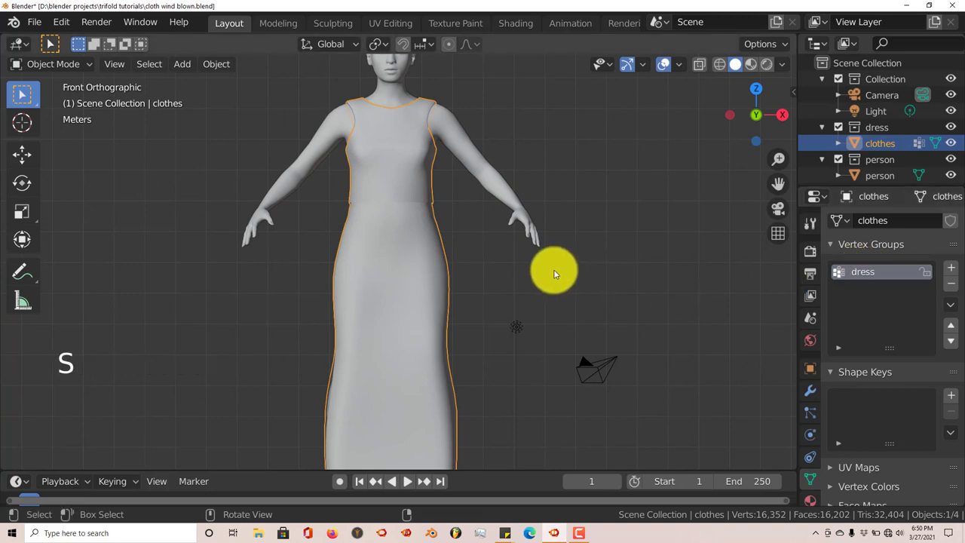
- Box-select the upper bodice vertices in wireframe Edit Mode and assign them to 'dress' at weight 0.833
key(Tab)
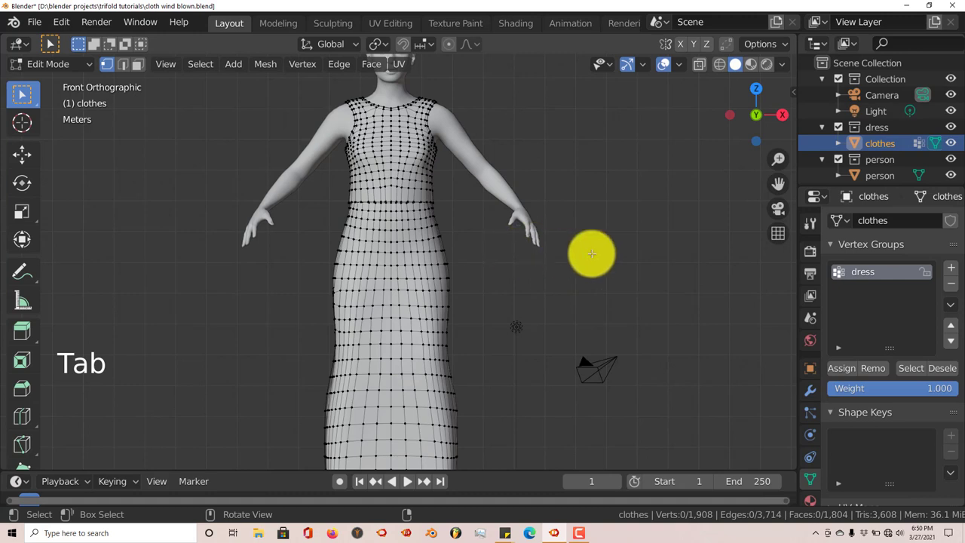
key(z)
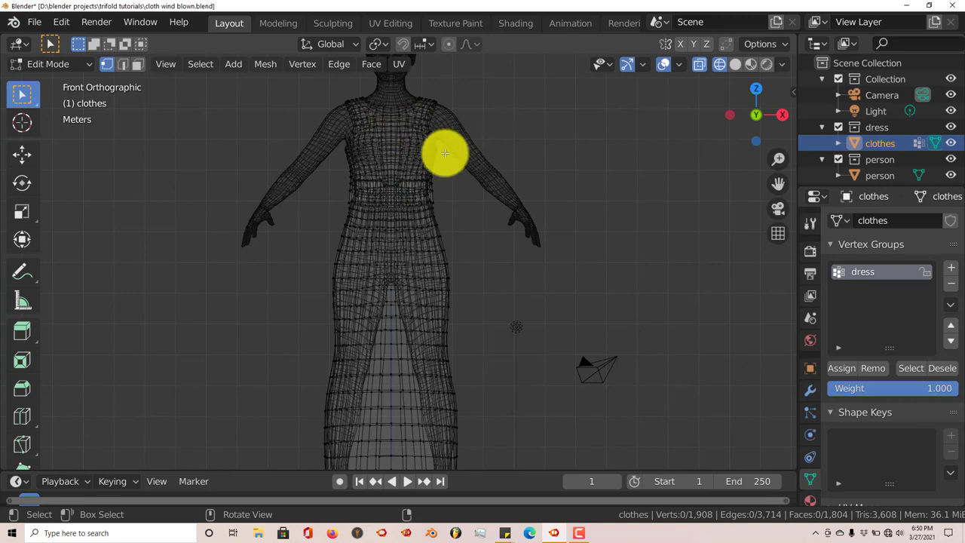
key(b)
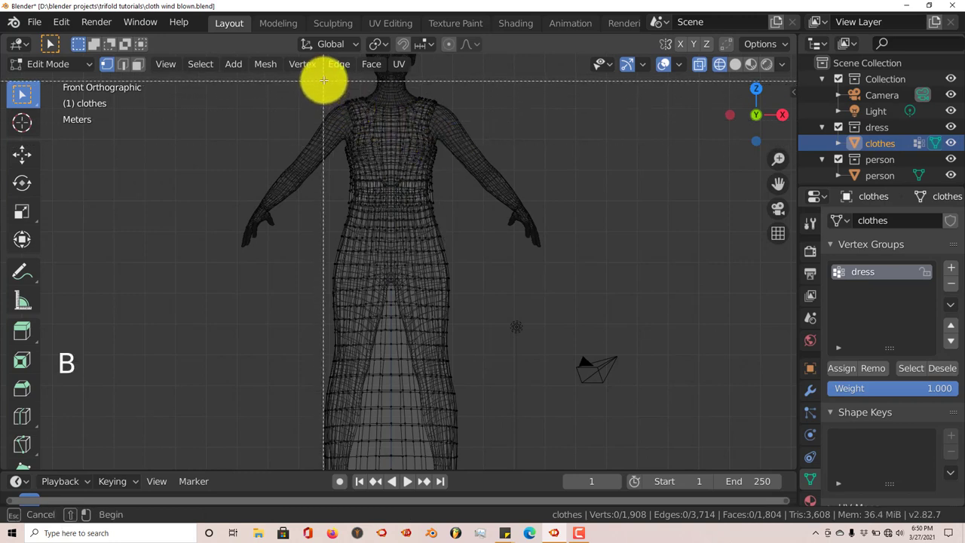
drag(324, 80, 447, 189)
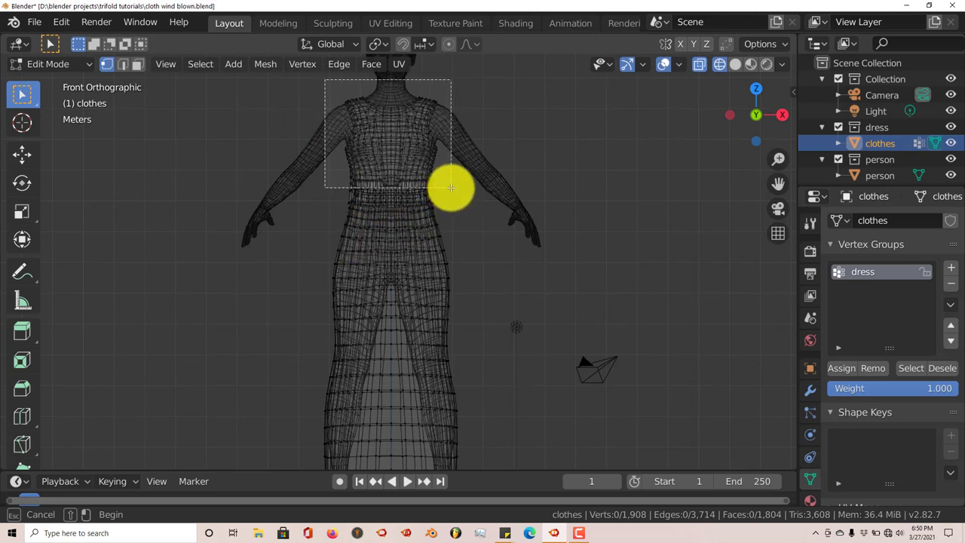
drag(450, 187, 451, 187)
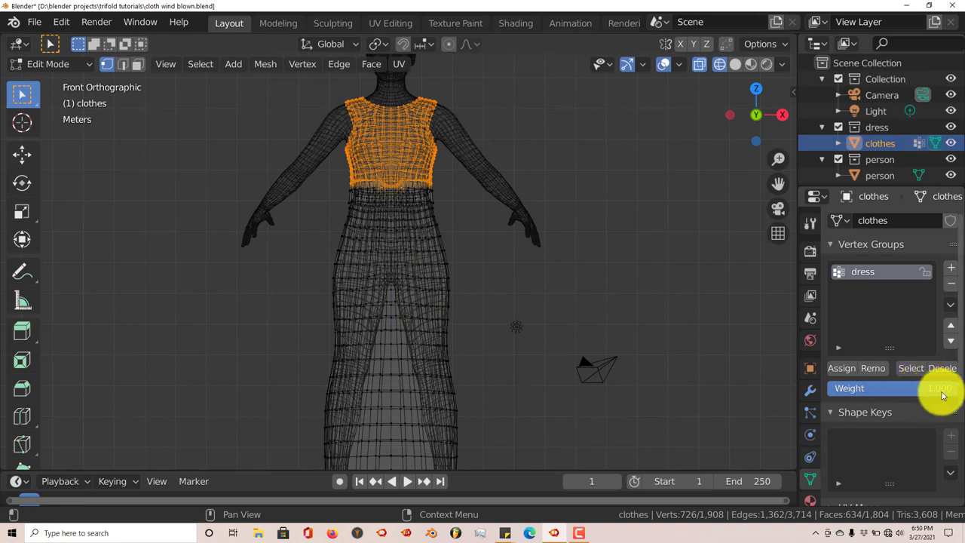
mouse_move(941, 393)
mouse_down()
mouse_move(922, 392)
mouse_move(933, 388)
mouse_up()
click(850, 369)
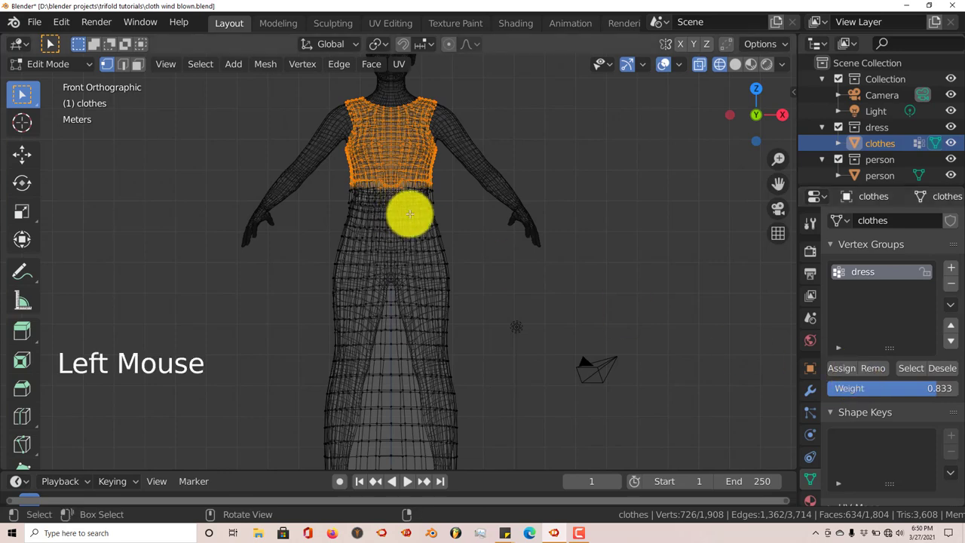
key(Tab)
key(z)
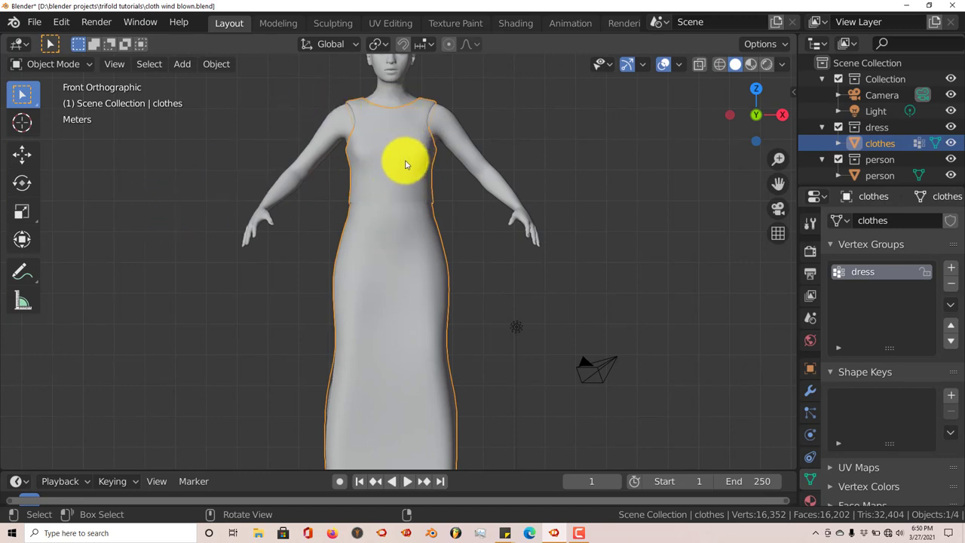
click(84, 66)
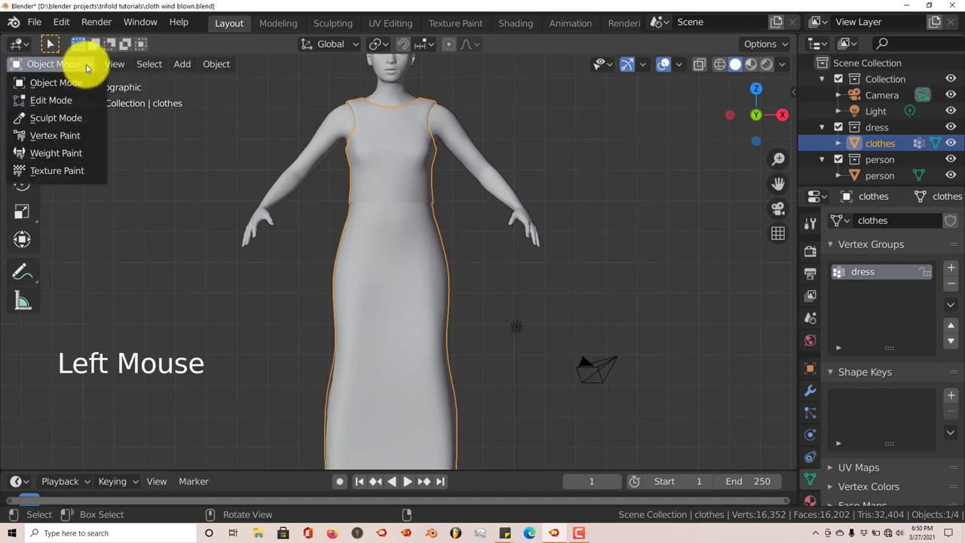
click(68, 152)
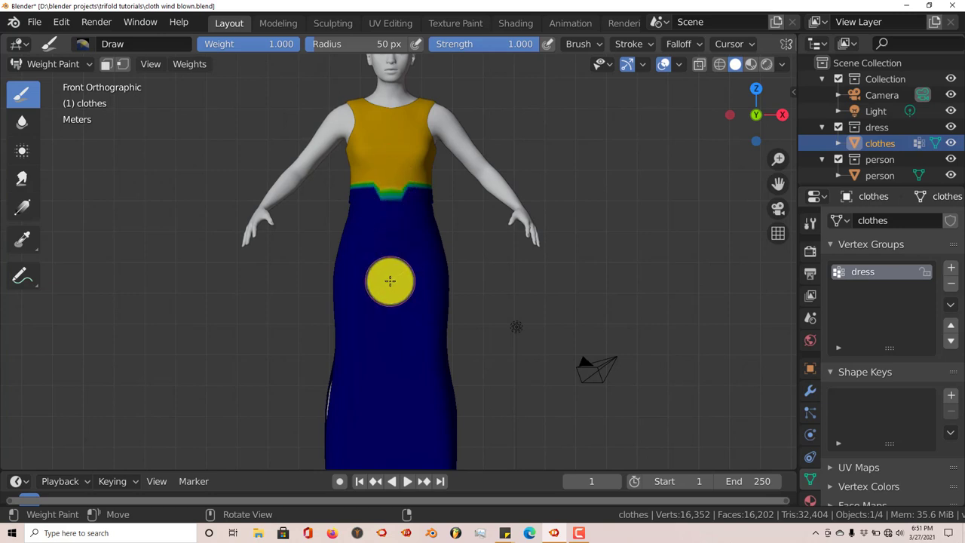
click(68, 69)
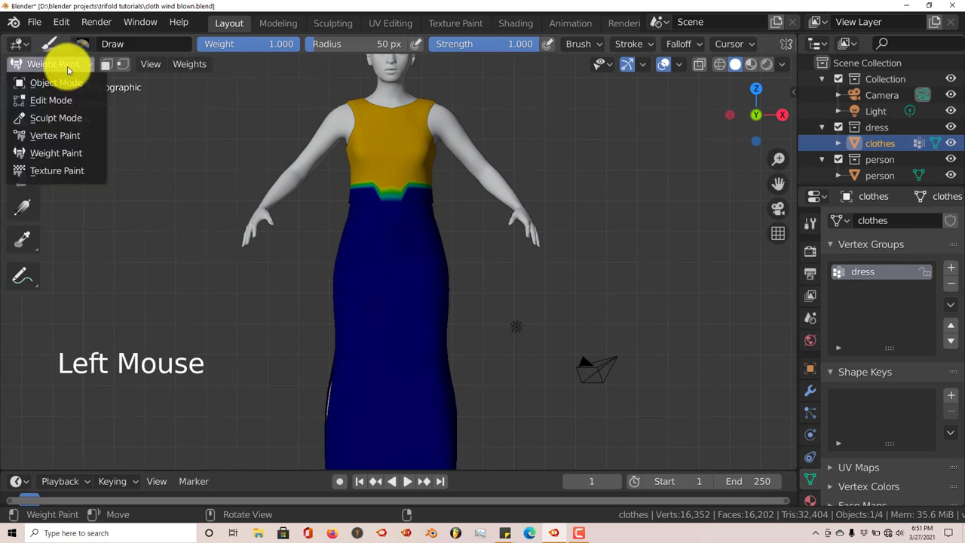
click(70, 85)
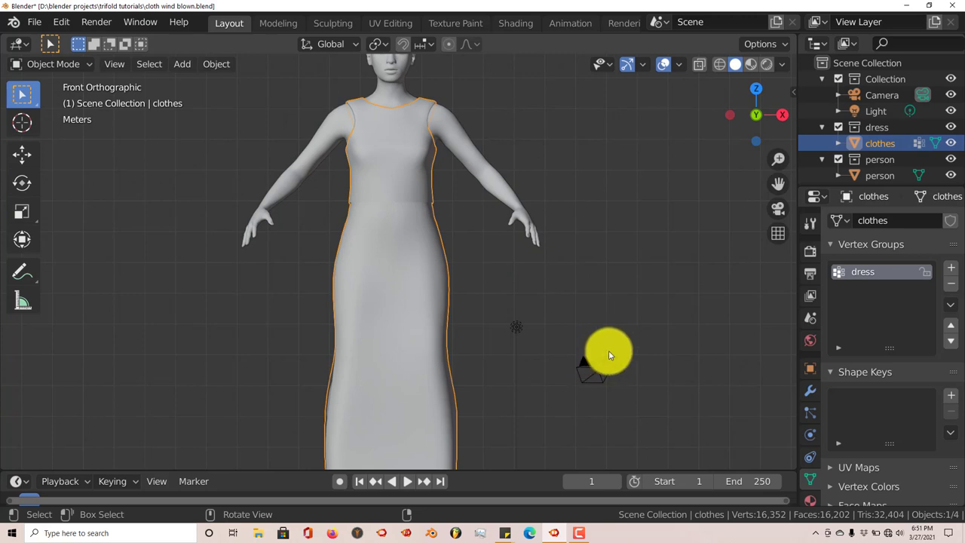
- Enable Cloth physics on the clothes object and bring up the cloth presets list
click(811, 436)
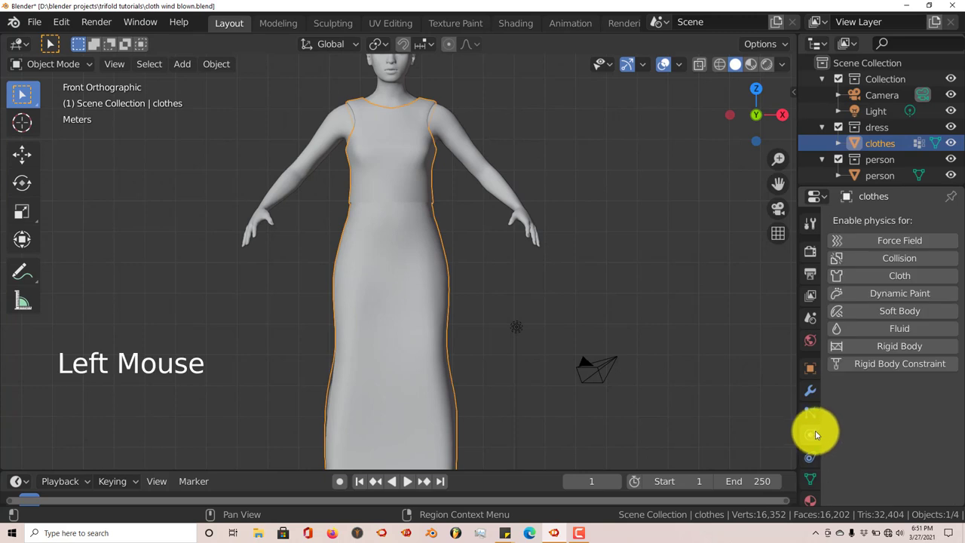
click(896, 279)
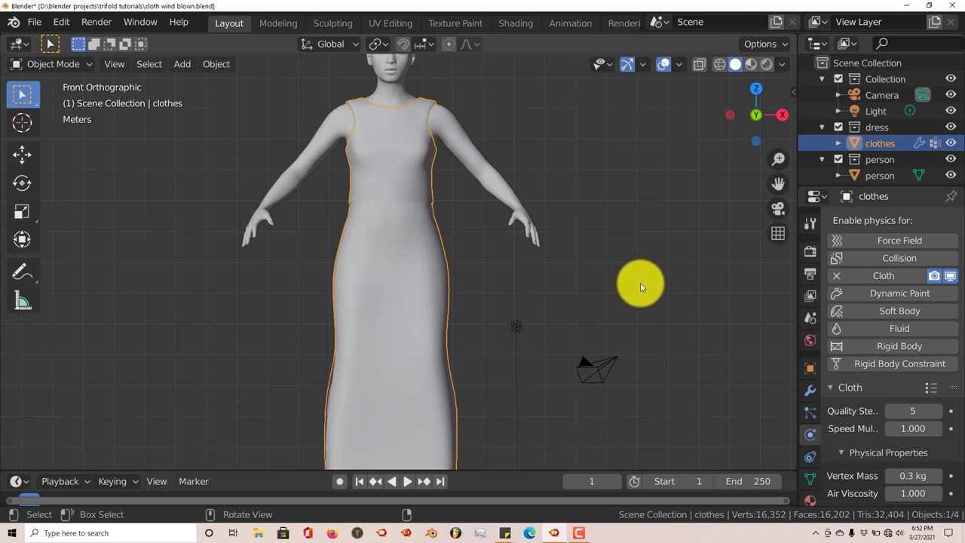
click(931, 391)
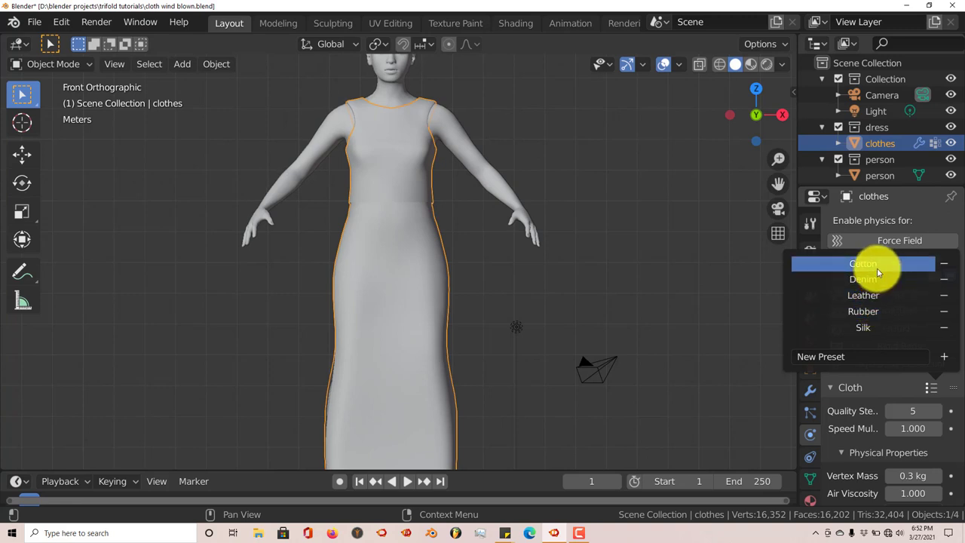
- Apply the Silk preset (vertex mass 0.15 kg) to the dress cloth and expand its Shape settings
click(870, 329)
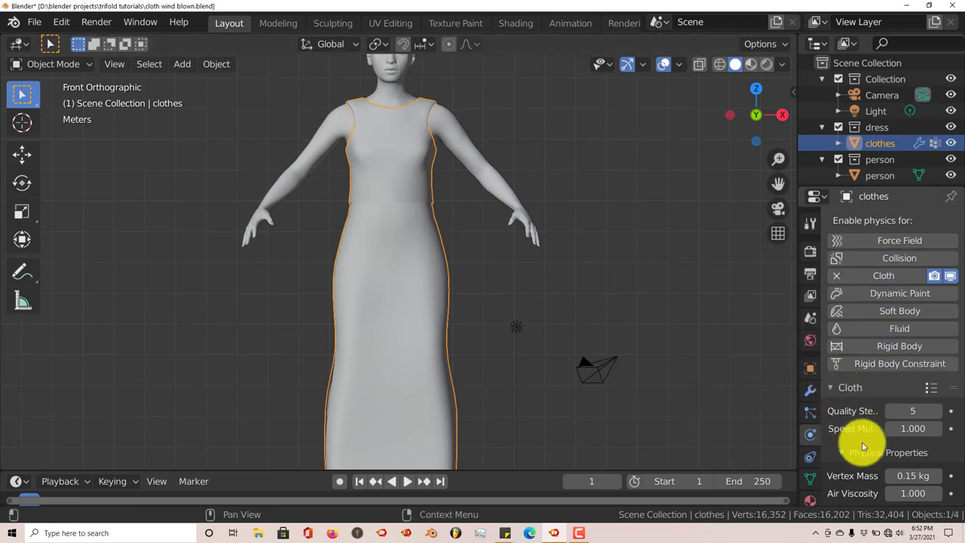
scroll(863, 446, down, 3)
scroll(863, 446, down, 3)
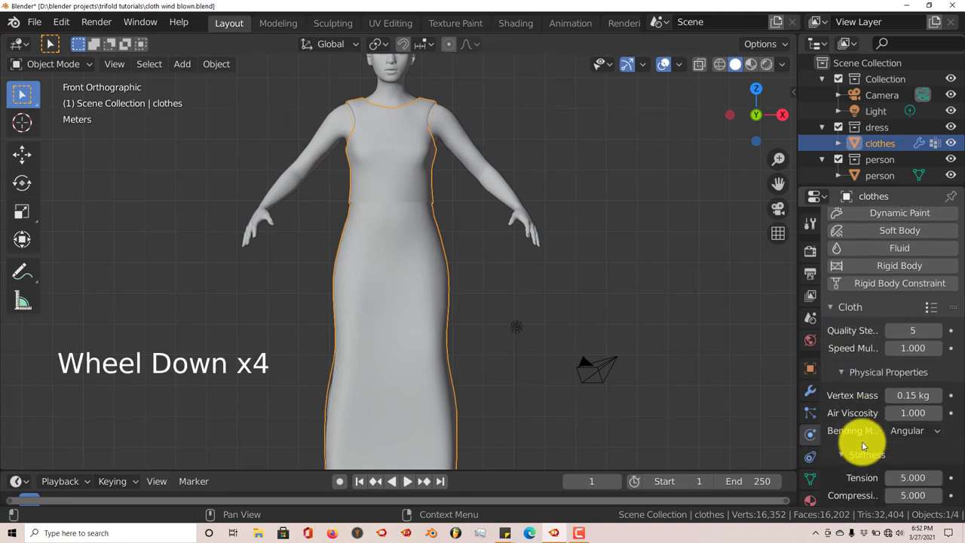
click(840, 334)
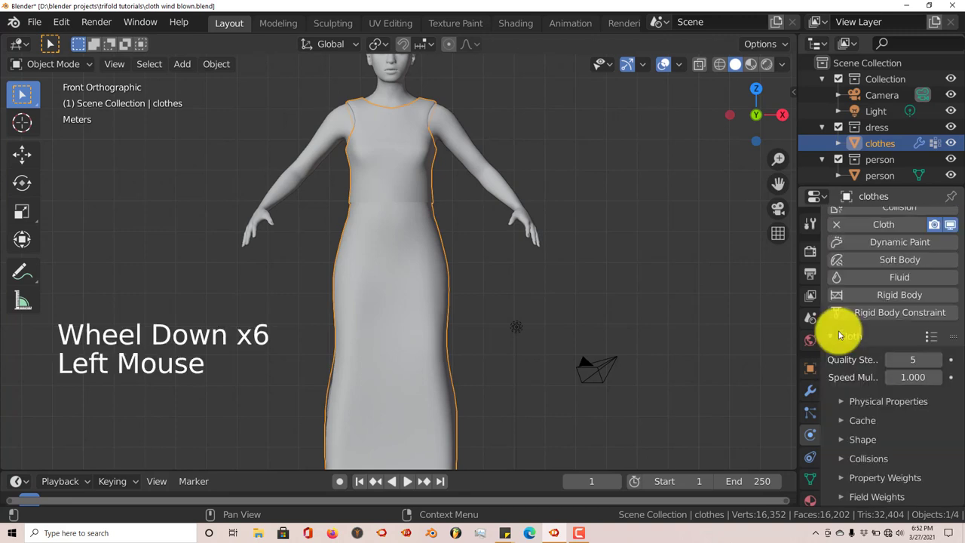
scroll(856, 397, down, 1)
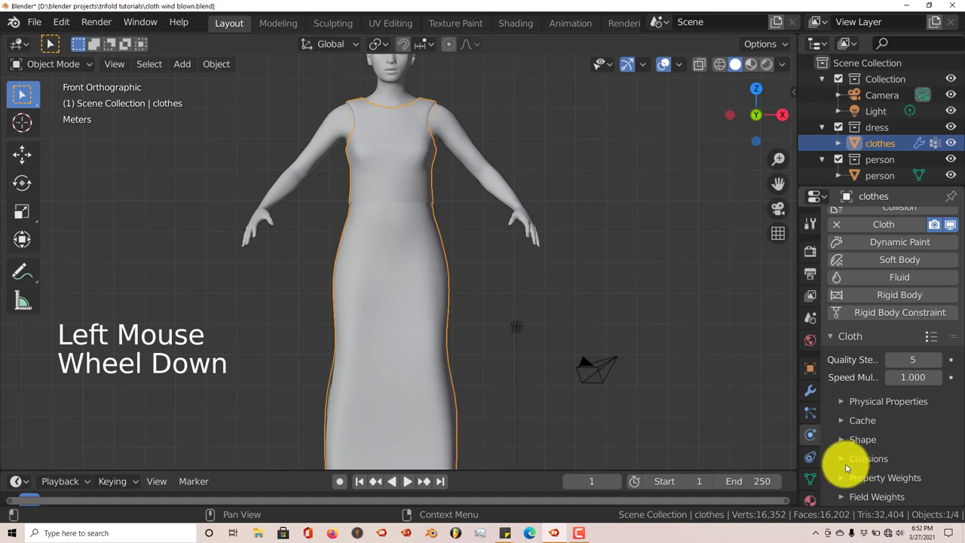
click(840, 440)
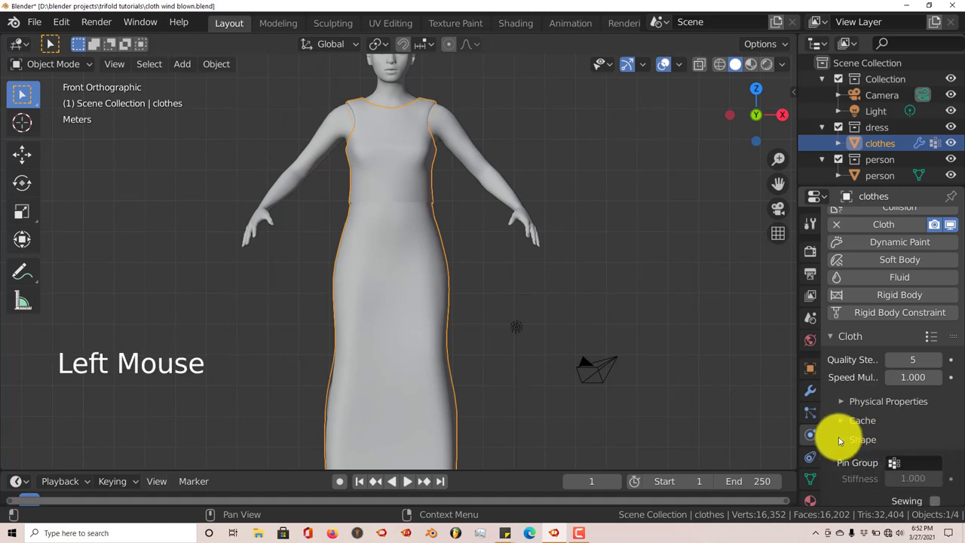
scroll(857, 442, down, 1)
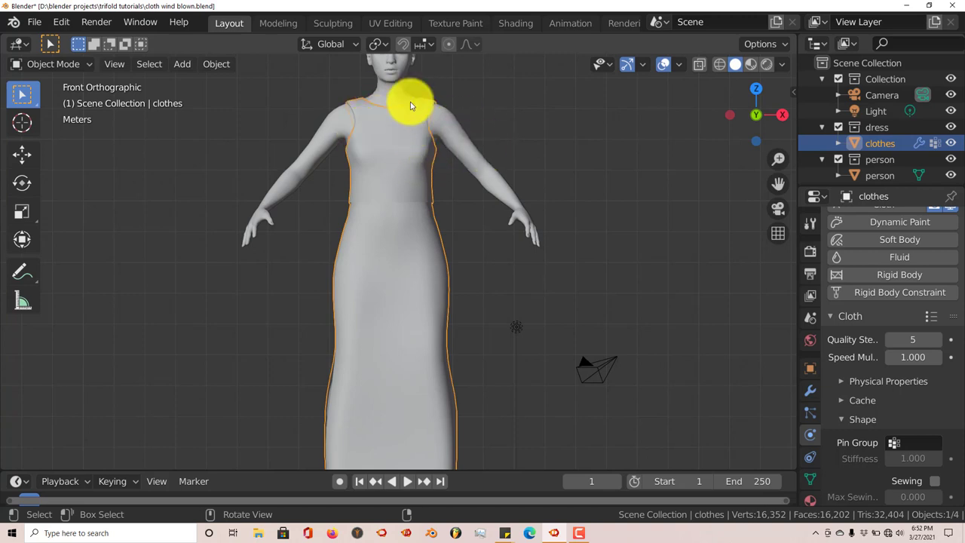
- Set the cloth's Shape Pin Group to the 'dress' vertex group
click(910, 444)
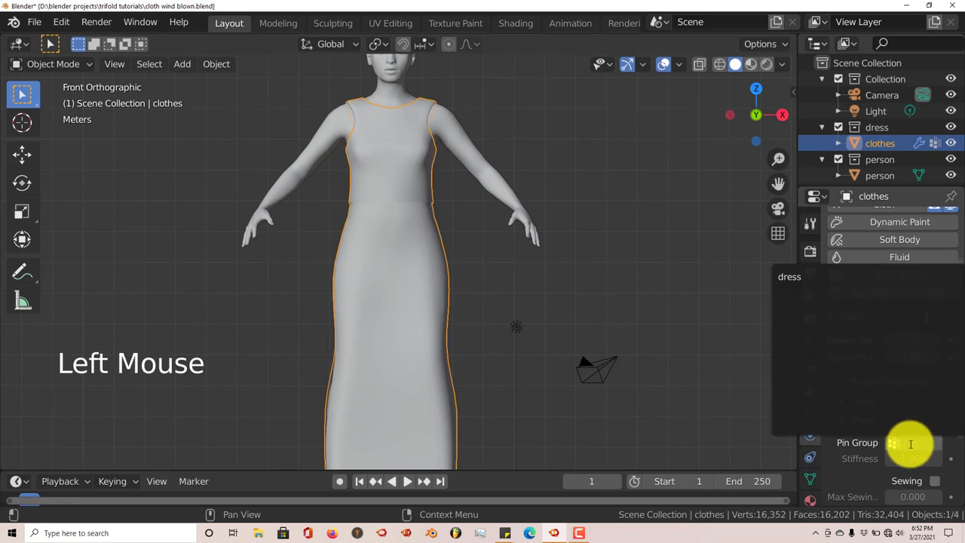
click(795, 276)
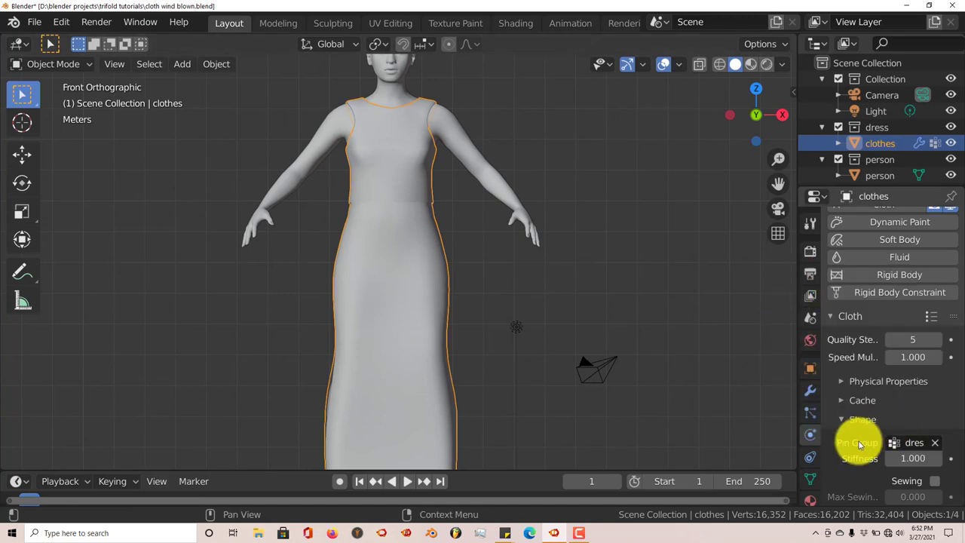
scroll(859, 441, down, 4)
scroll(850, 436, down, 2)
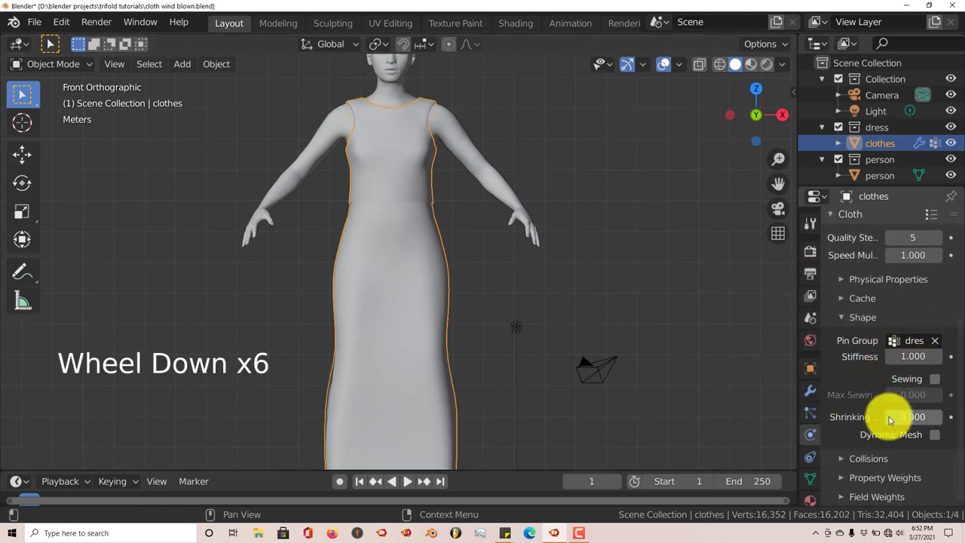
- Turn on Self Collisions and limit them to the 'dress' vertex group
click(846, 458)
scroll(846, 459, down, 8)
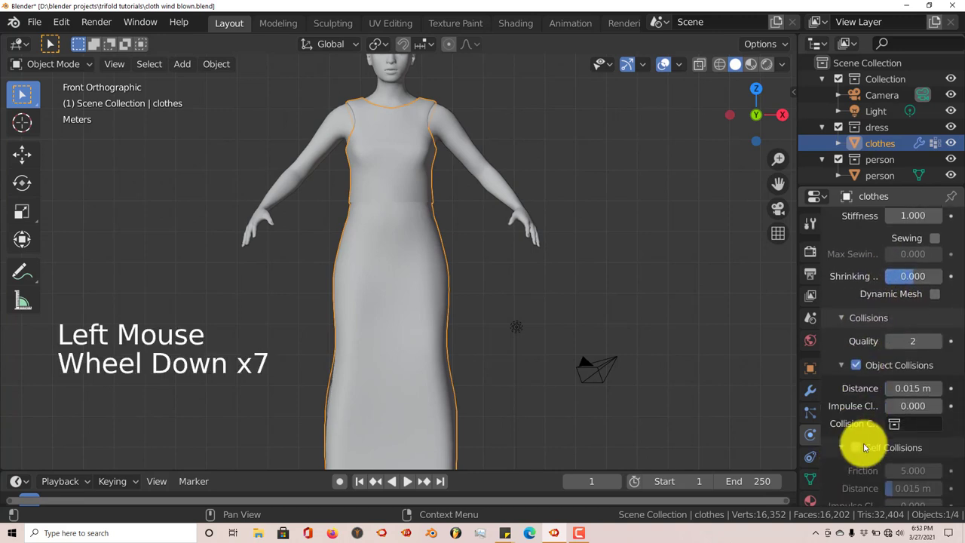
click(855, 427)
scroll(856, 426, down, 3)
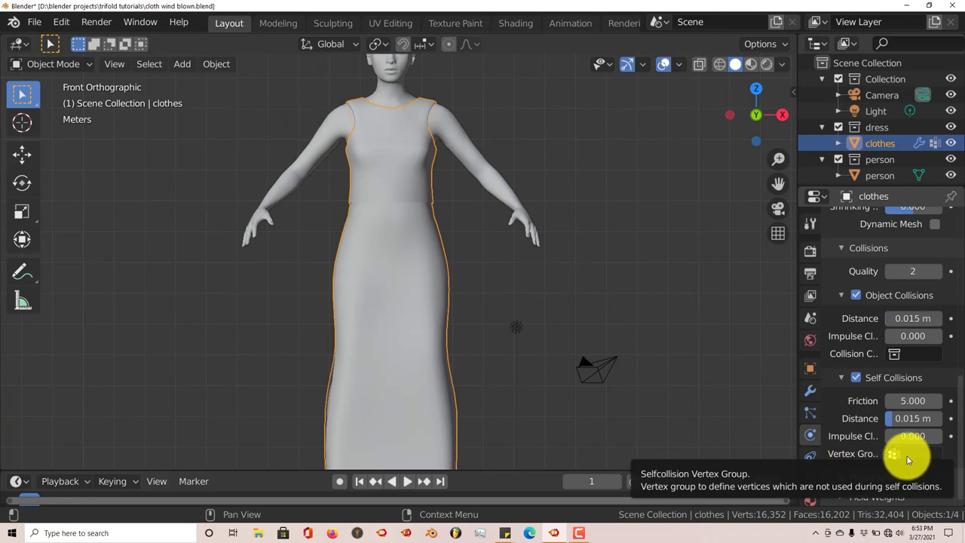
click(907, 454)
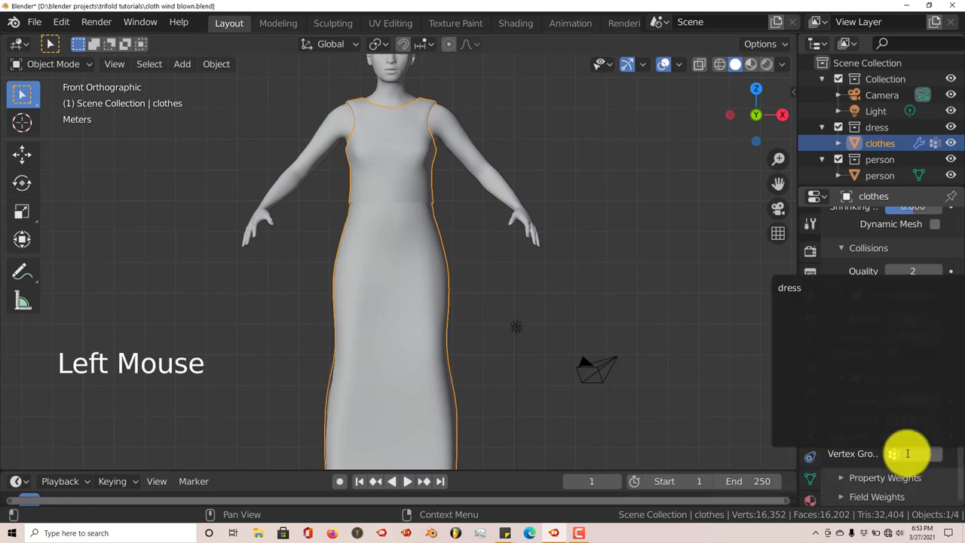
click(797, 289)
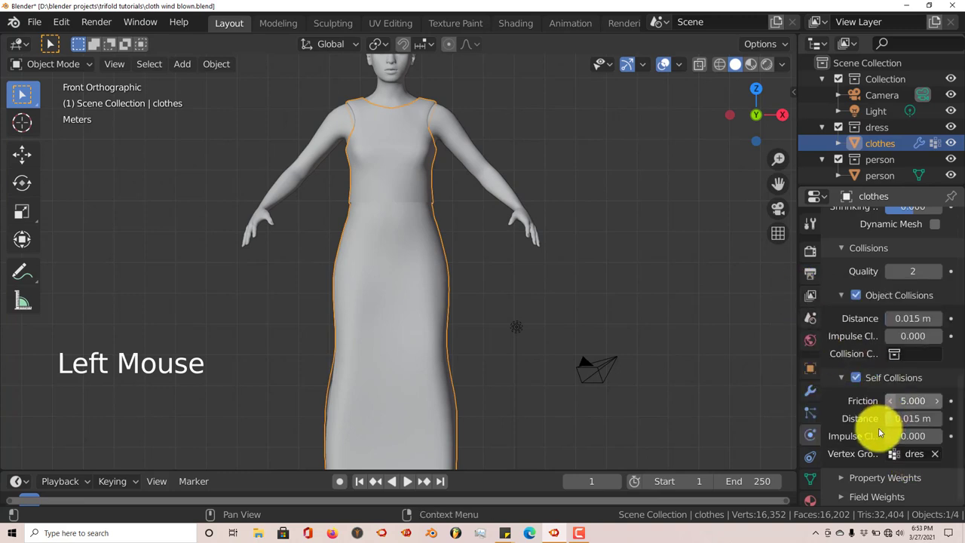
scroll(853, 393, down, 2)
scroll(849, 421, up, 1)
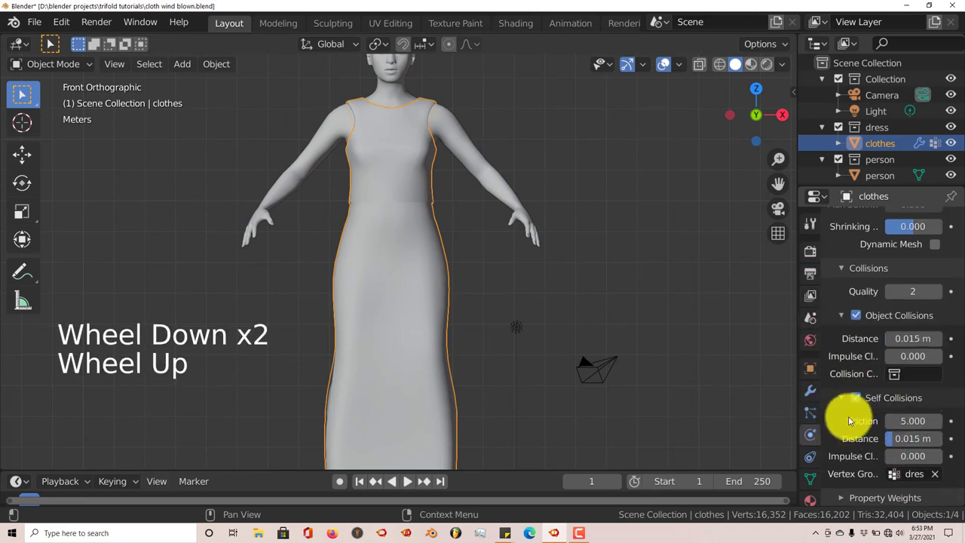
- Collapse the Collisions and Shape panels, and briefly check the Cache settings
click(838, 316)
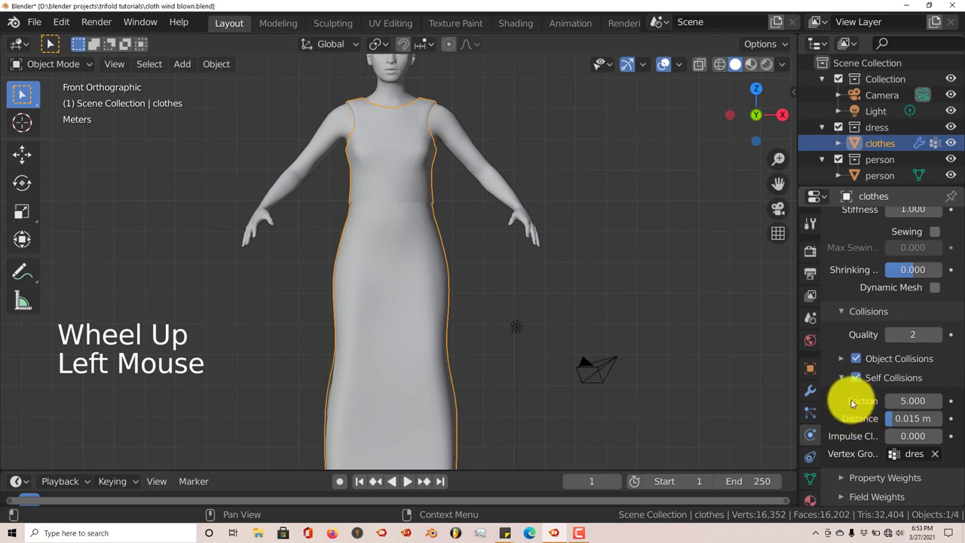
scroll(850, 398, up, 4)
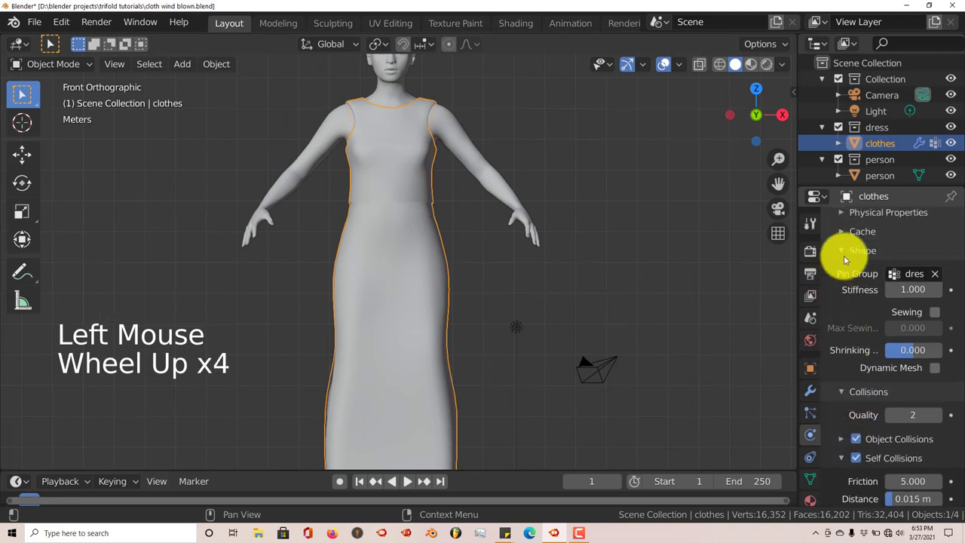
click(844, 256)
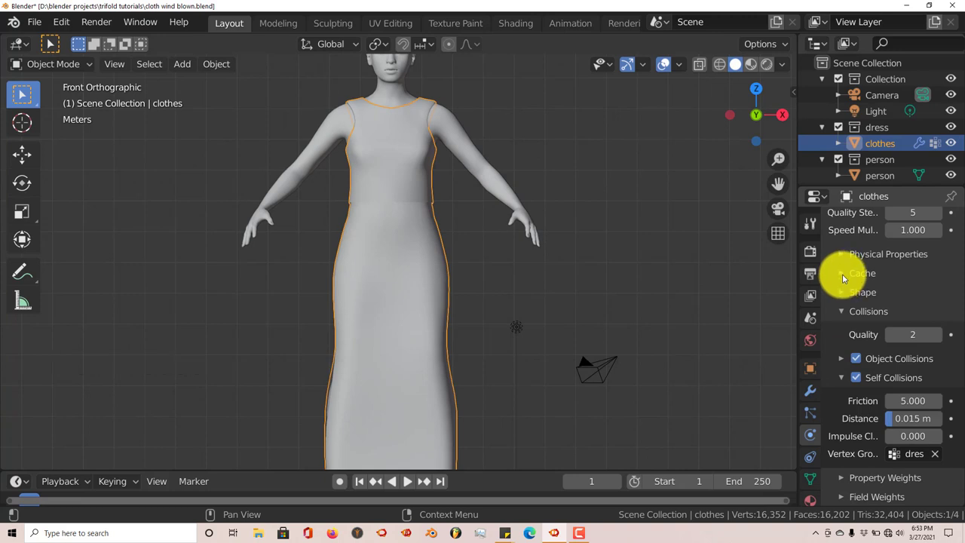
click(842, 274)
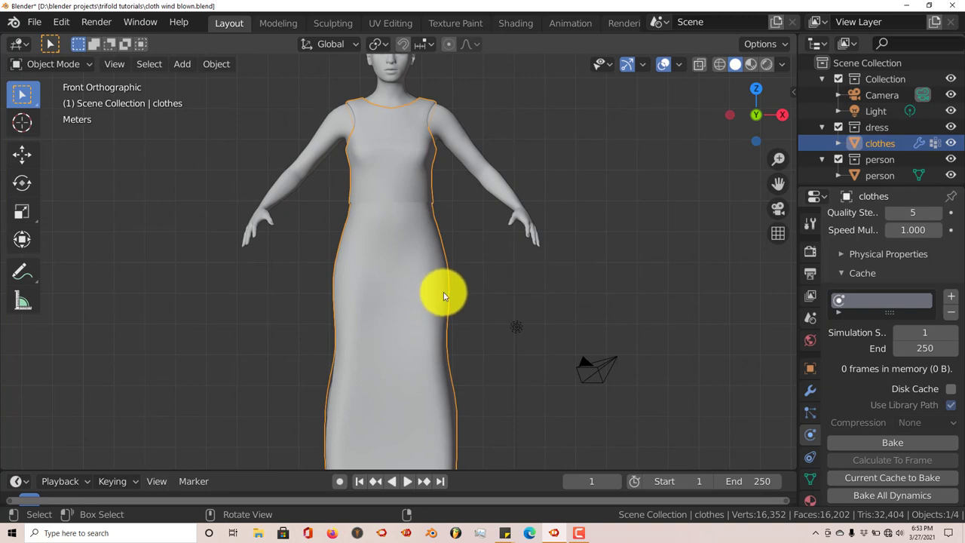
click(842, 273)
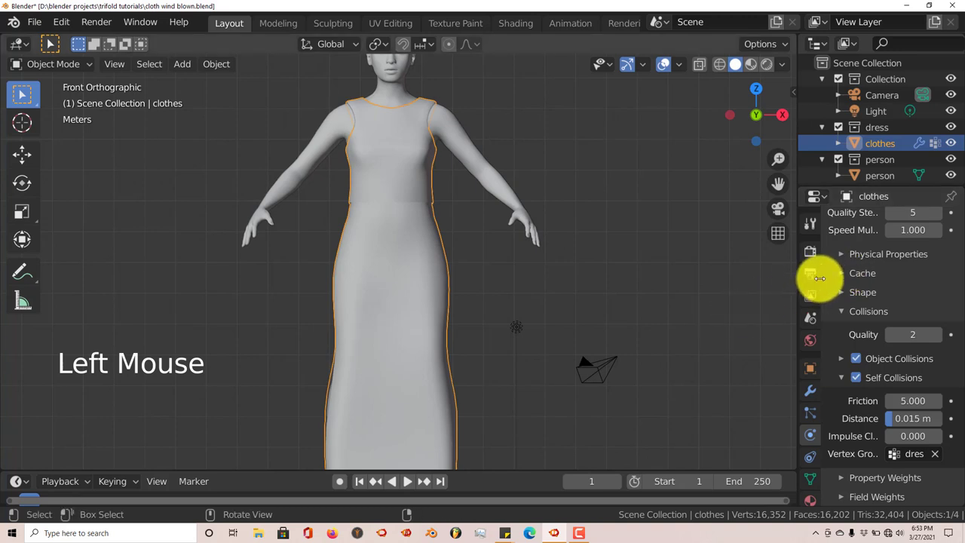
- Give the person figure Collision physics so the dress can rest on it
scroll(473, 211, down, 1)
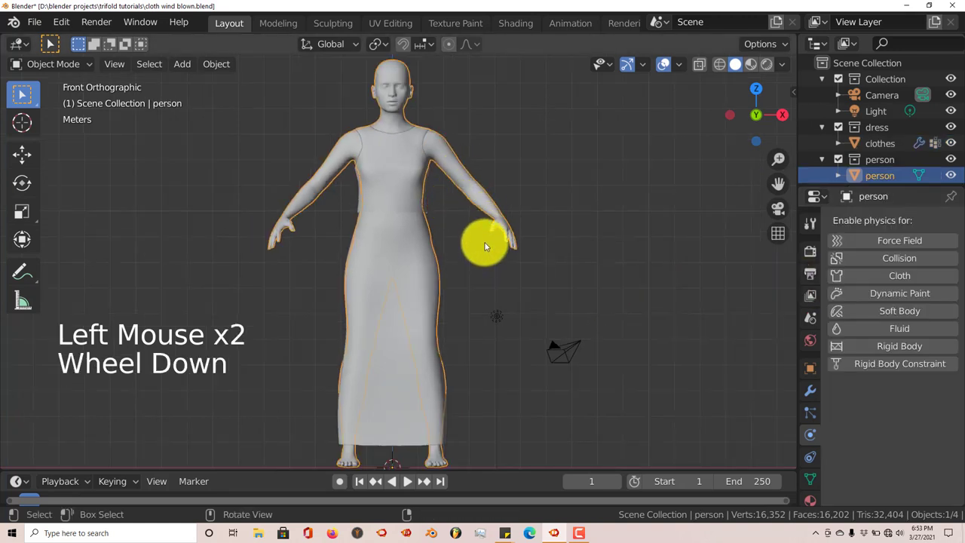
shift+middle_drag(485, 246, 491, 301)
scroll(491, 302, up, 3)
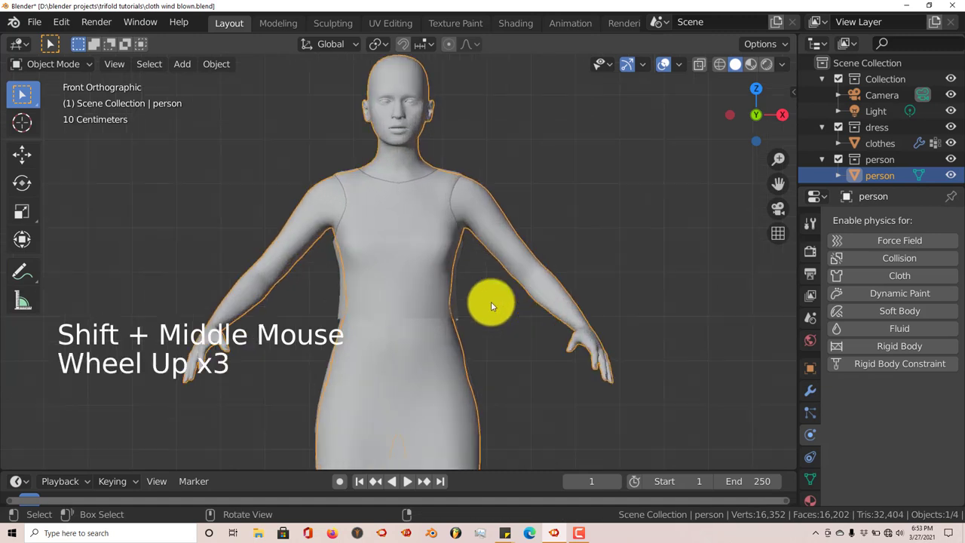
click(884, 259)
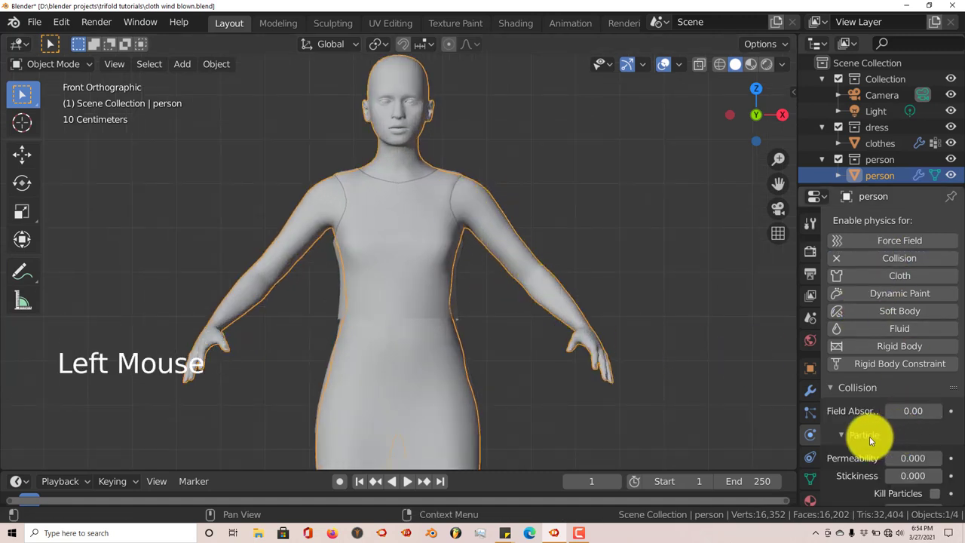
- Reframe the view on the dress and bring up the Shift+A Add menu
scroll(901, 437, down, 5)
scroll(902, 459, down, 2)
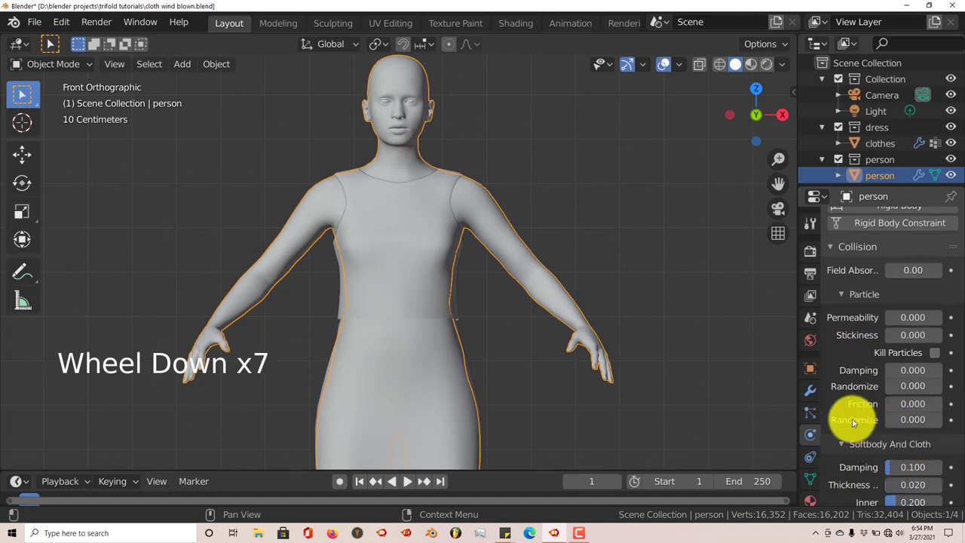
shift+middle_drag(525, 385, 527, 259)
scroll(527, 263, down, 1)
shift+middle_drag(521, 294, 523, 261)
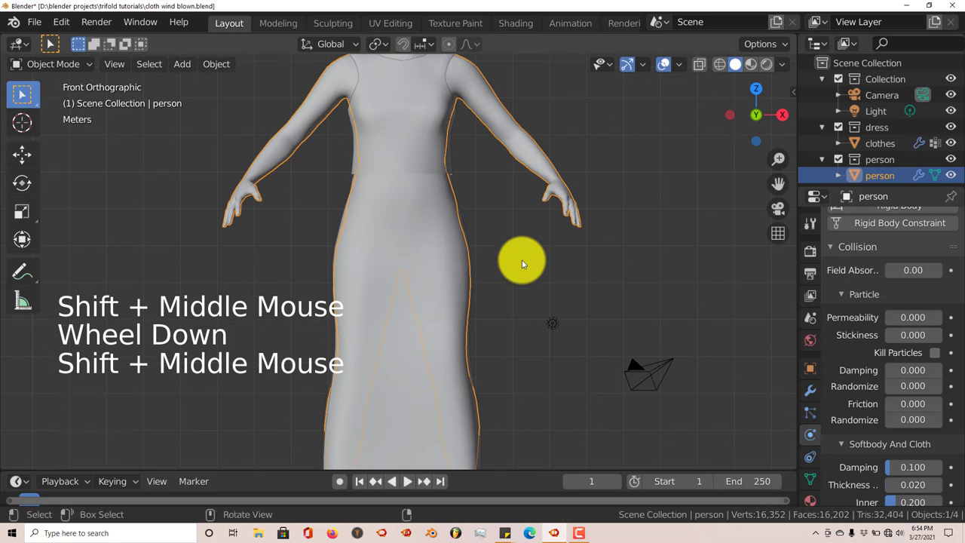
key(shift+a)
mouse_move(522, 263)
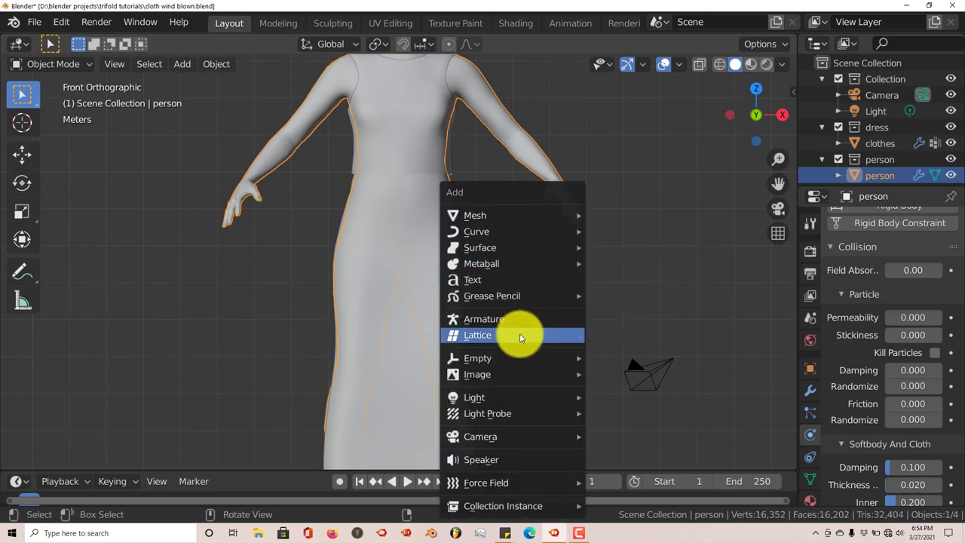
- Add a Wind force field to the scene from the Add menu
mouse_move(507, 379)
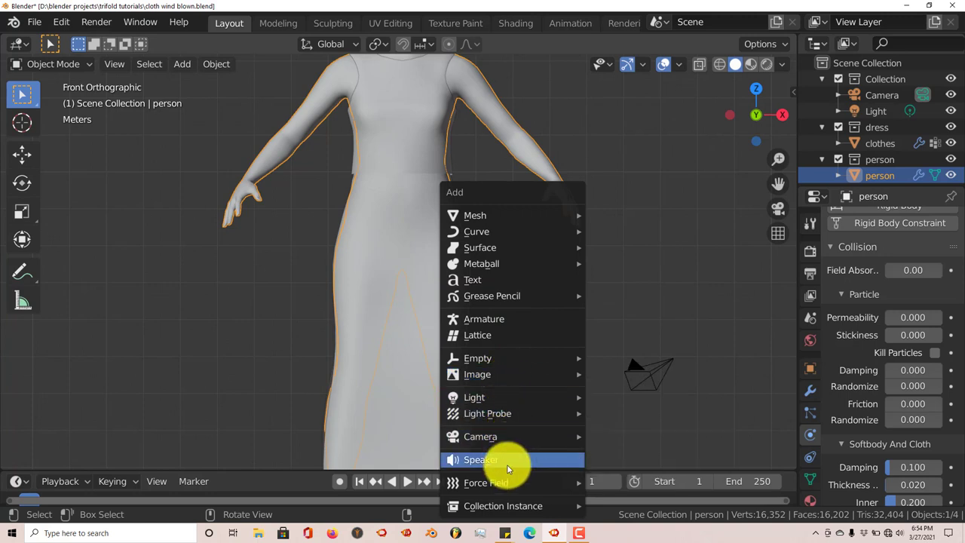
mouse_move(507, 483)
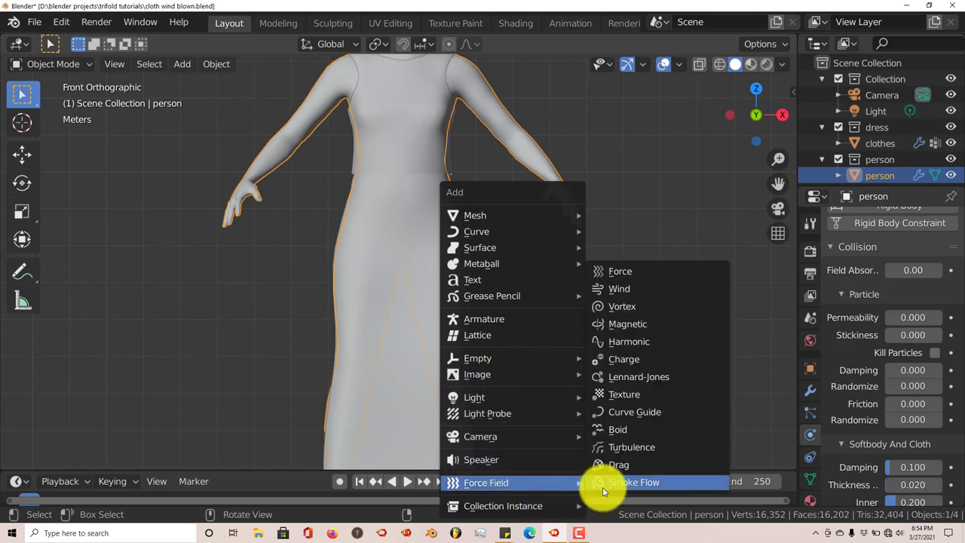
click(617, 289)
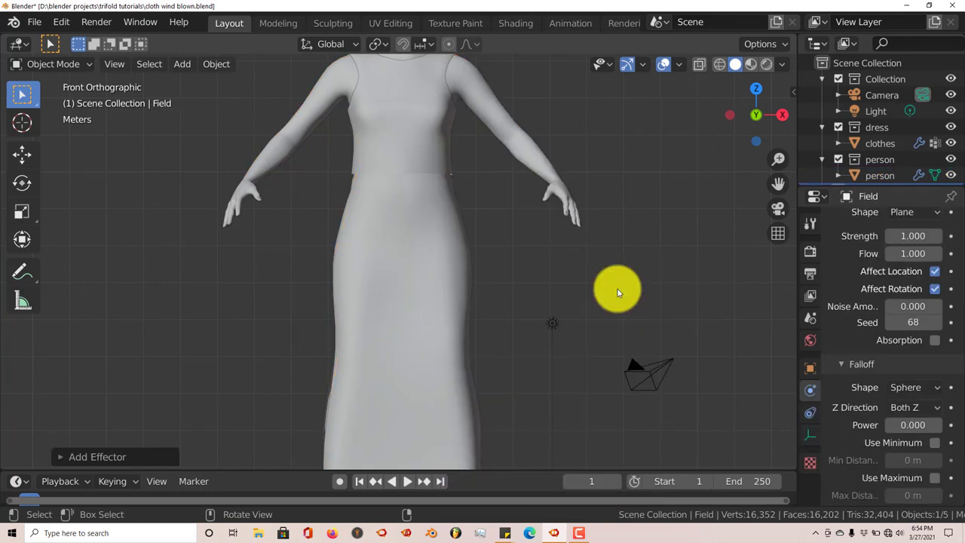
- Move the wind field left along X and set its strength to 1.000
shift+middle_drag(499, 392, 477, 351)
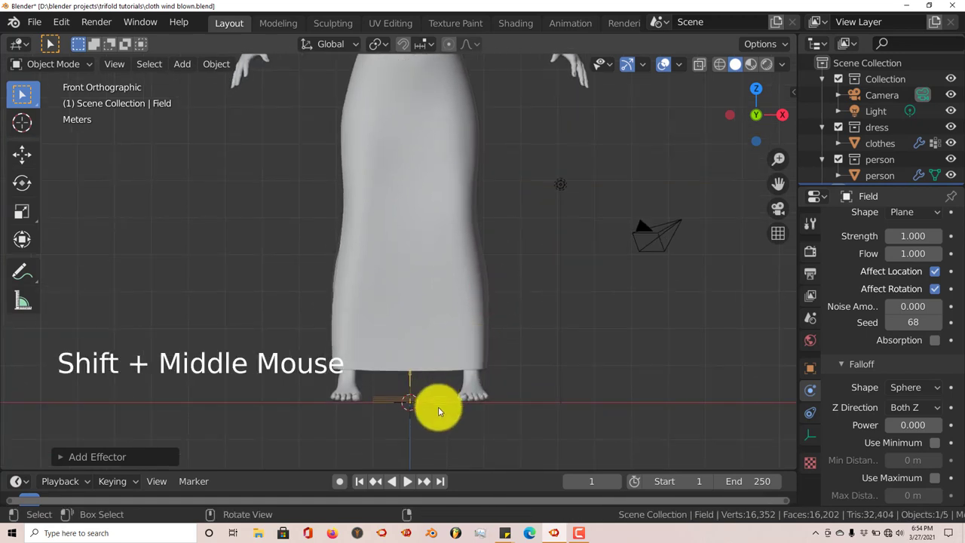
click(31, 158)
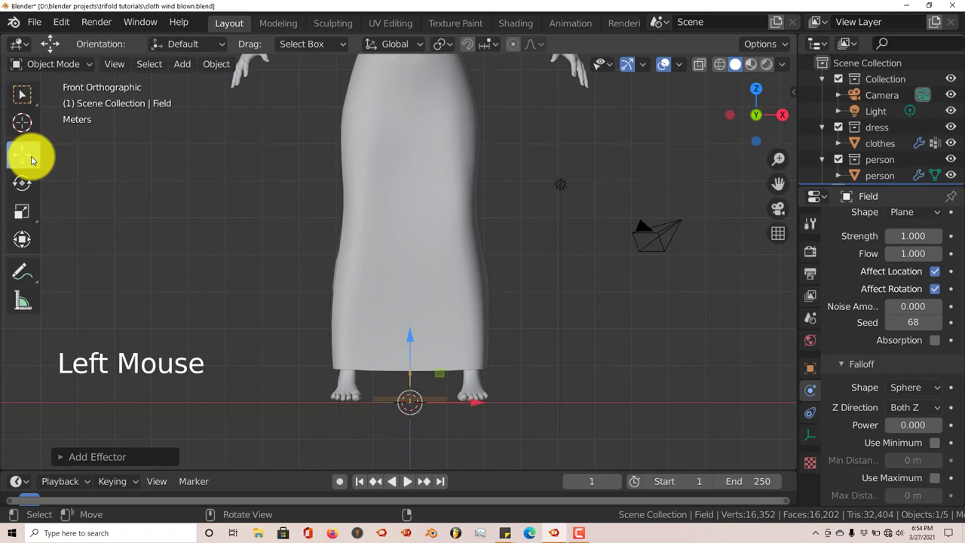
drag(472, 402, 289, 394)
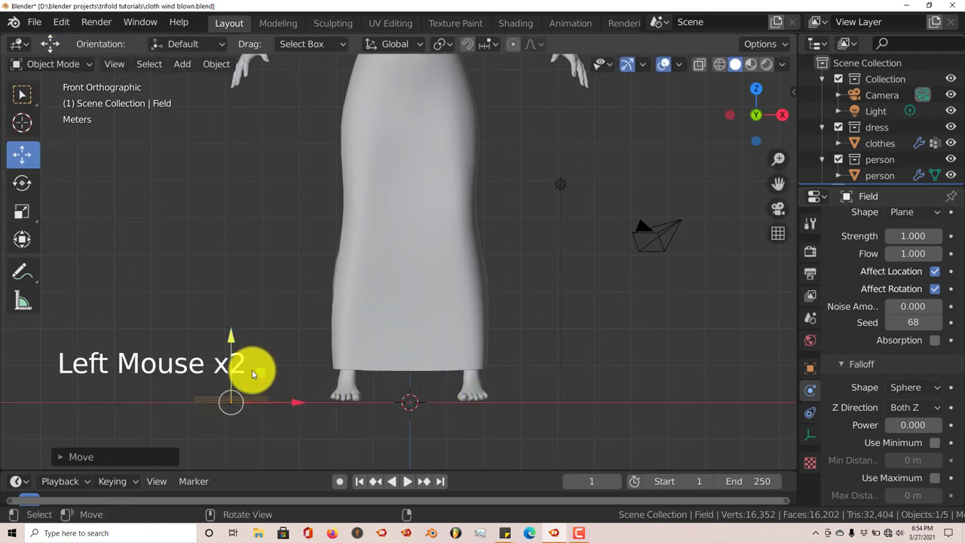
drag(230, 336, 226, 291)
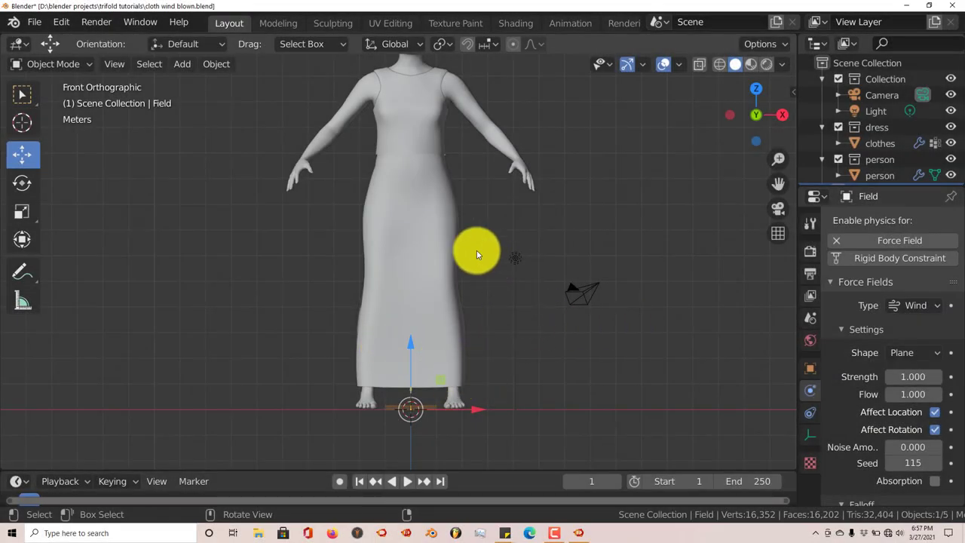
- Move the wind field left of the dressed figure and raise it to about hand height
click(792, 91)
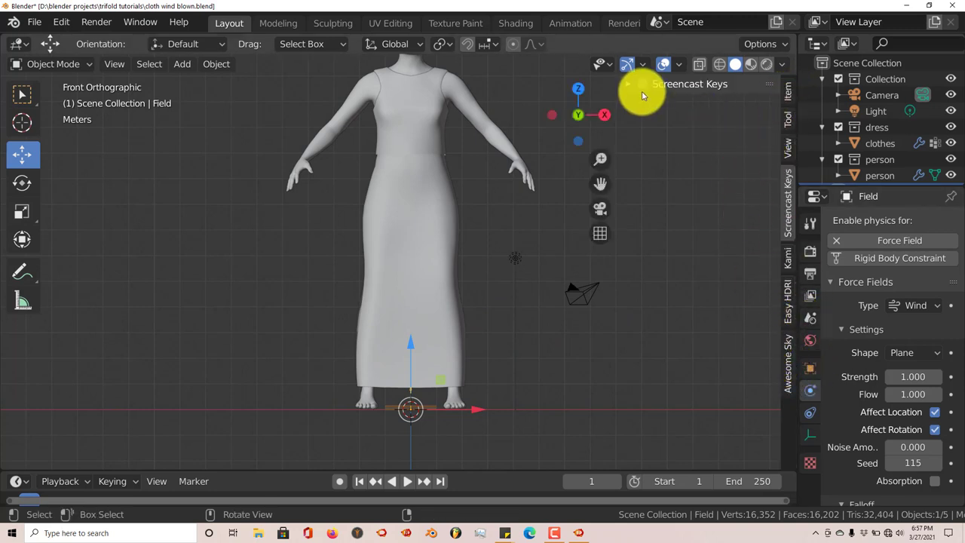
drag(619, 81, 797, 85)
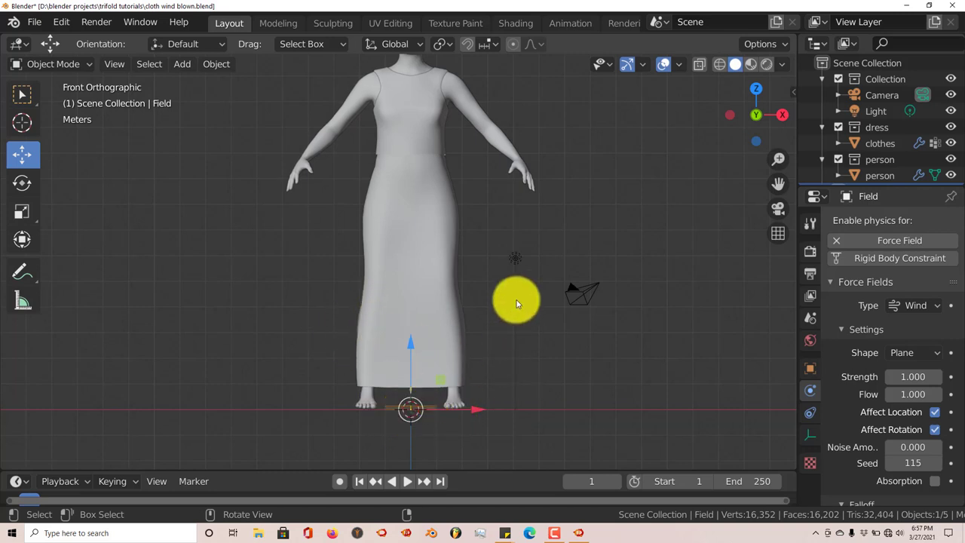
key(shift+a)
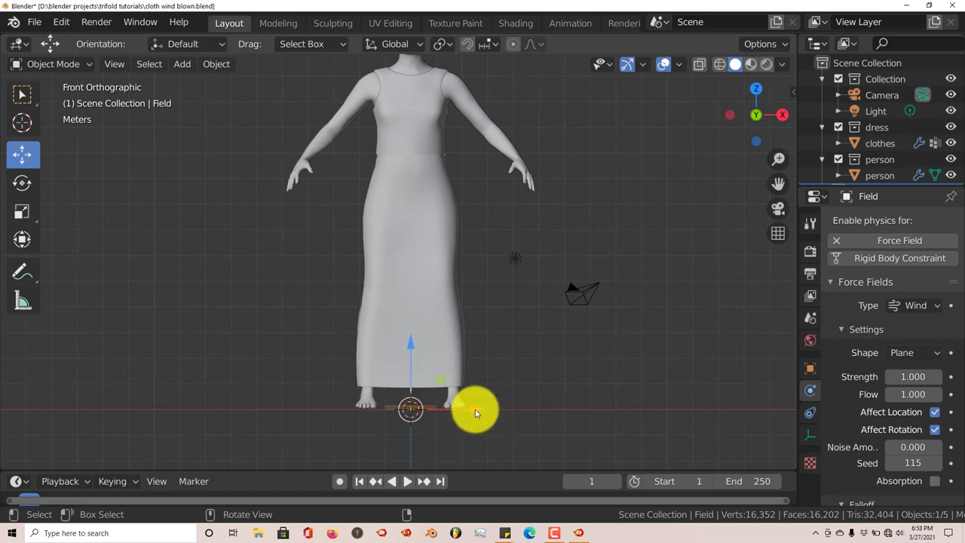
drag(472, 407, 318, 401)
drag(254, 351, 263, 171)
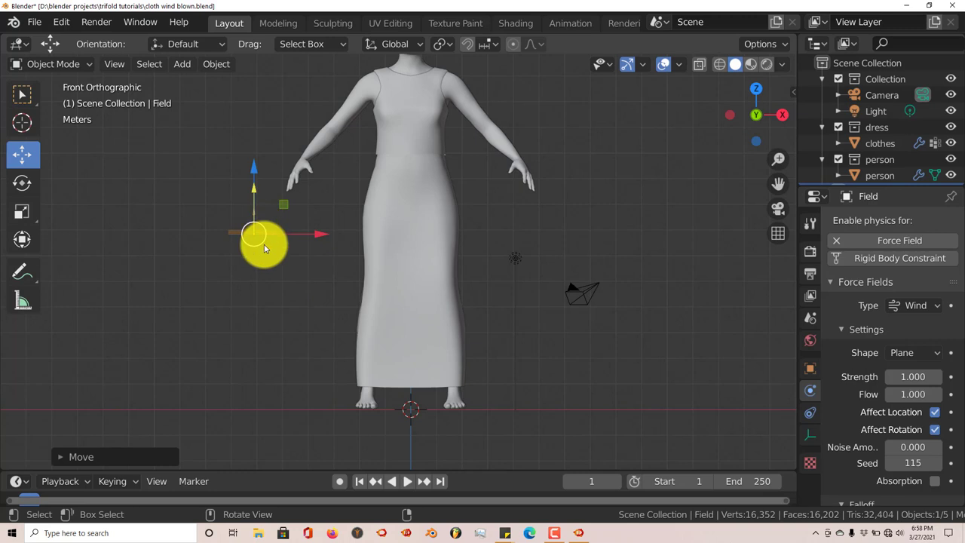
- Rotate the wind field 90° about the Y axis so it faces the dress
key(r)
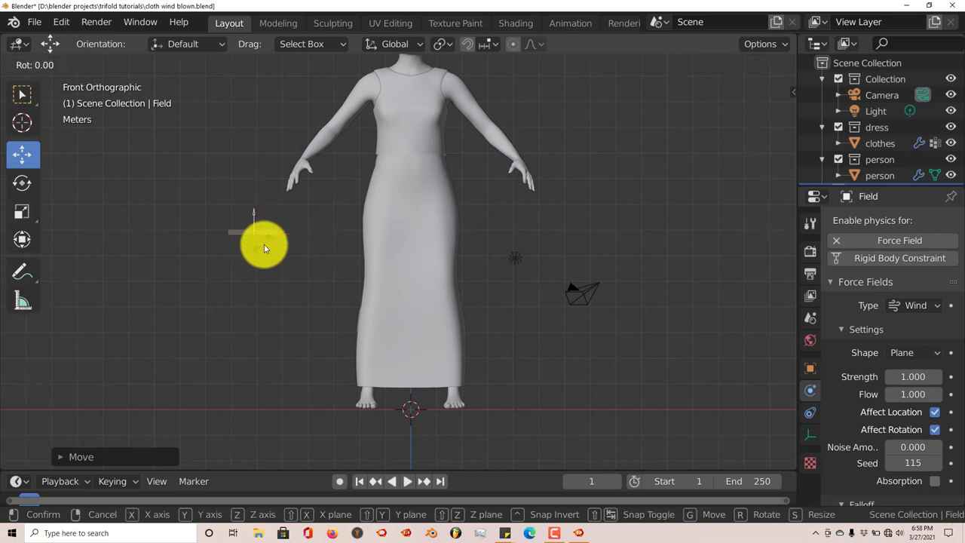
text(y)
text(90)
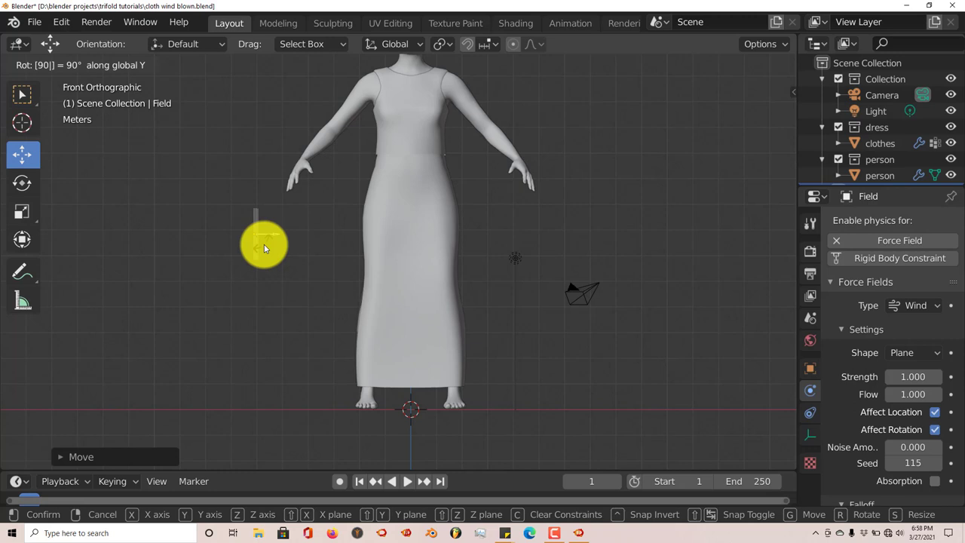
key(Return)
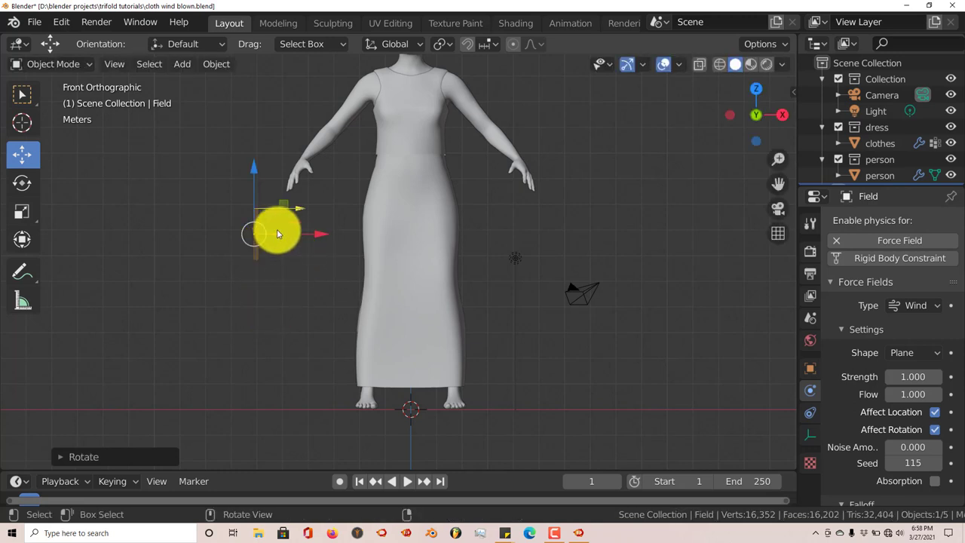
scroll(300, 196, down, 1)
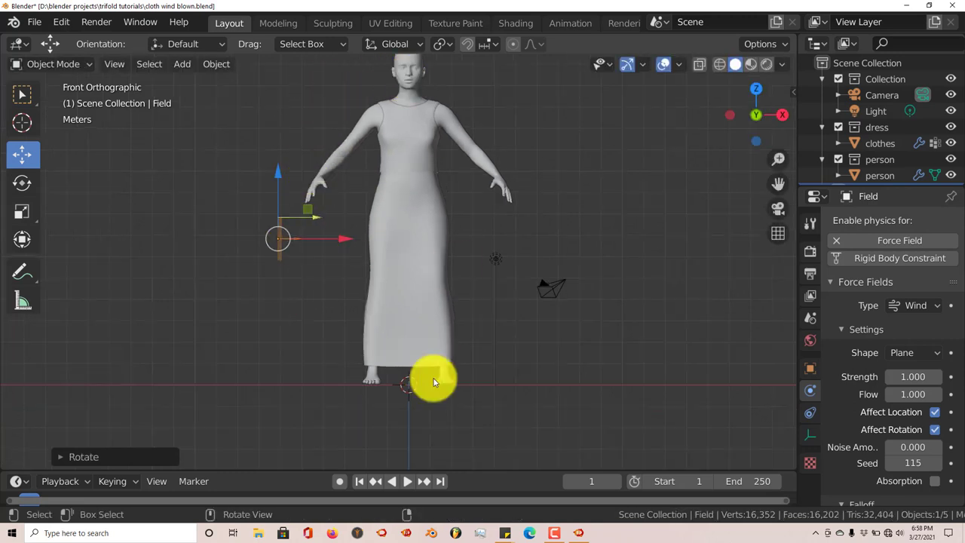
scroll(290, 202, up, 1)
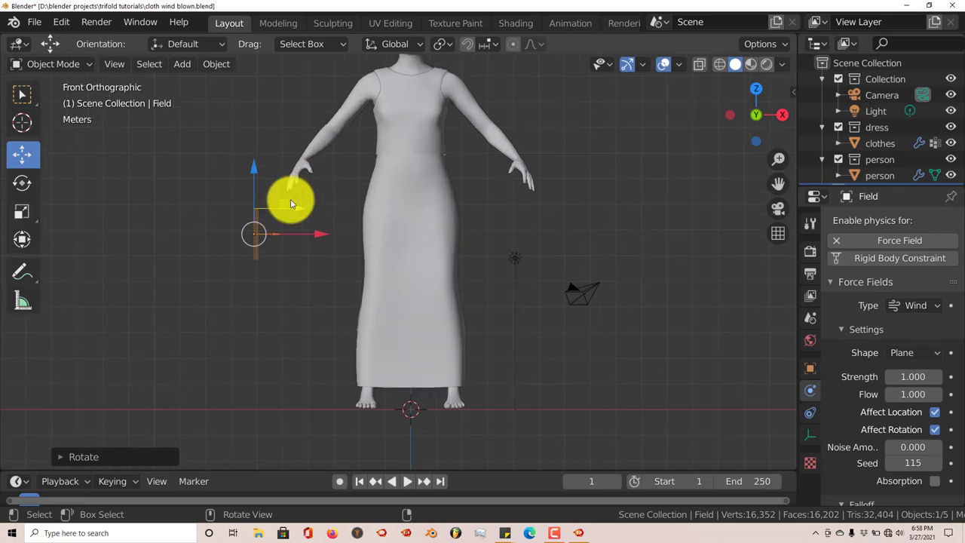
- Scale the wind field up to about 6.78 and set its Strength to 200
key(s)
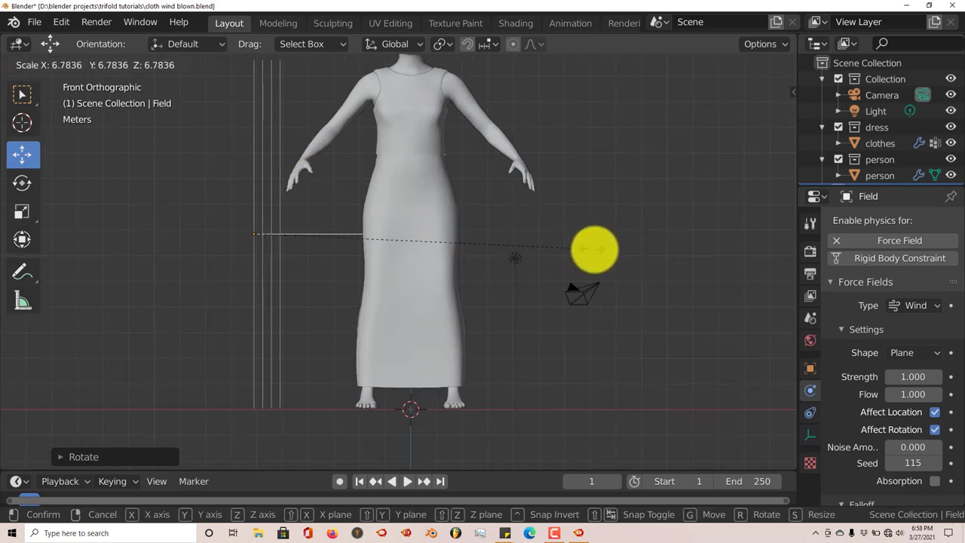
click(614, 251)
scroll(369, 250, down, 2)
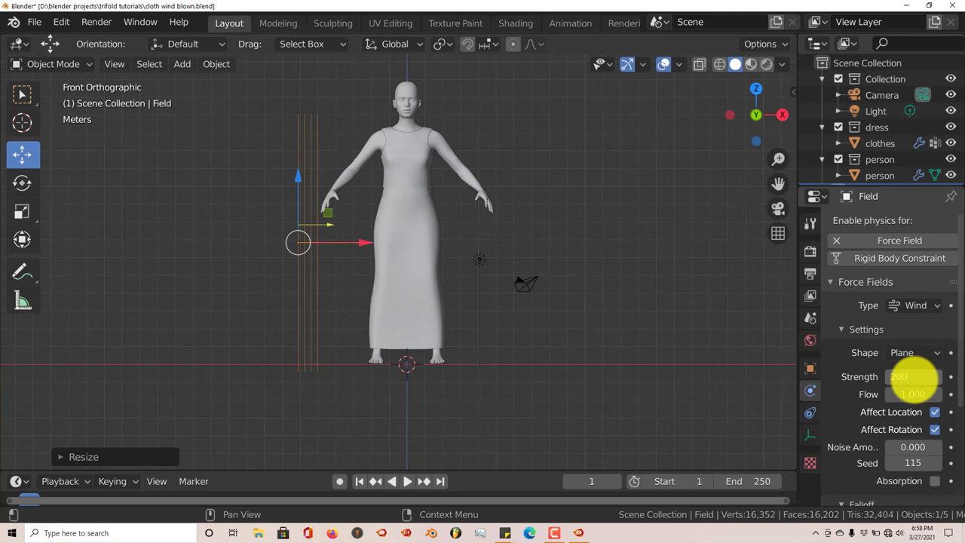
scroll(468, 379, down, 5)
scroll(461, 379, up, 3)
- Switch to front orthographic view with the figure centred in the viewport
shift+middle_drag(458, 377, 415, 376)
key(KP_1)
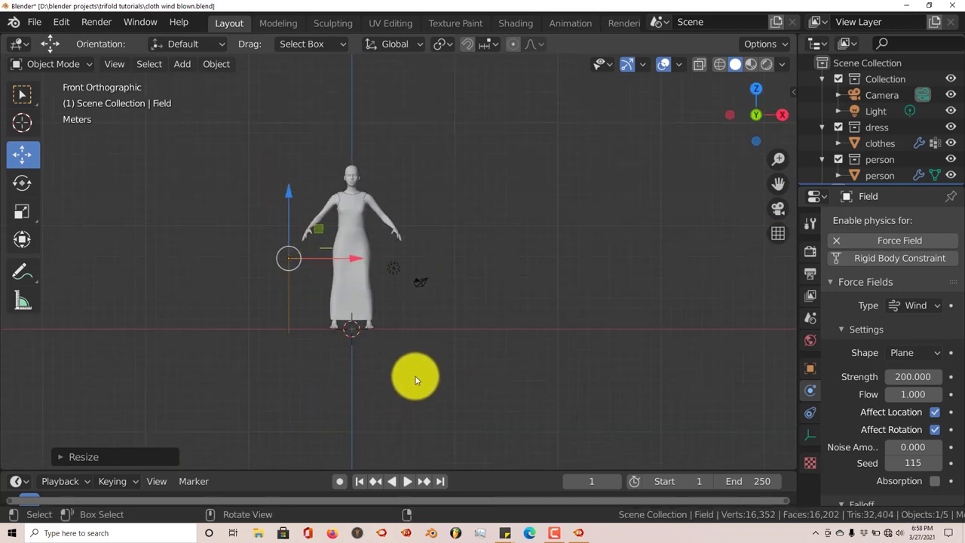
scroll(415, 376, up, 3)
shift+middle_drag(437, 349, 477, 340)
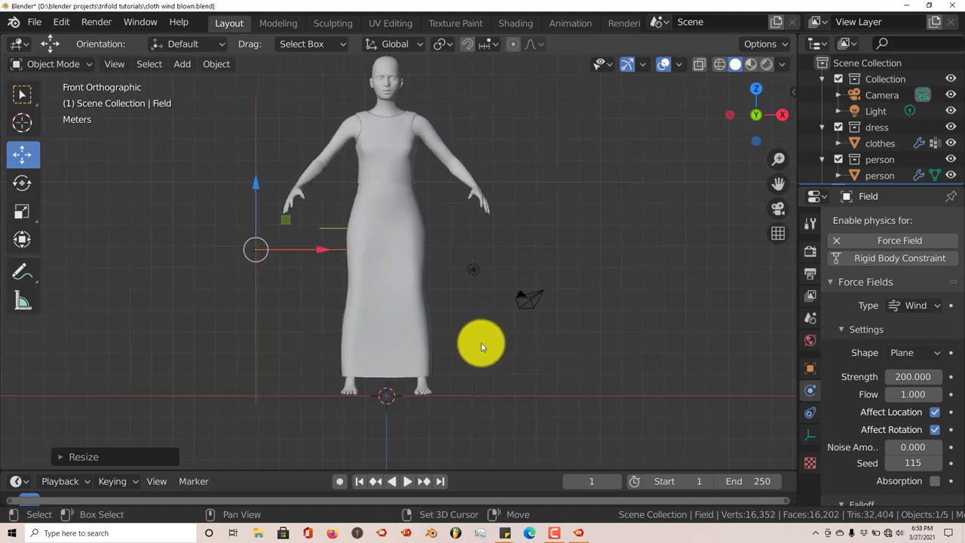
- Play the cloth simulation to watch the skirt blow sideways, then stop and rewind to frame 1
click(405, 481)
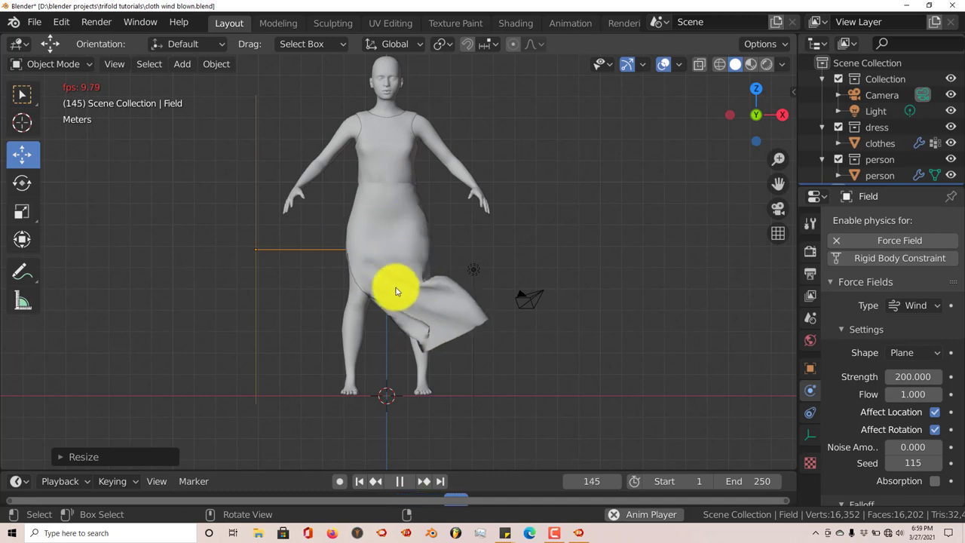
scroll(398, 297, up, 5)
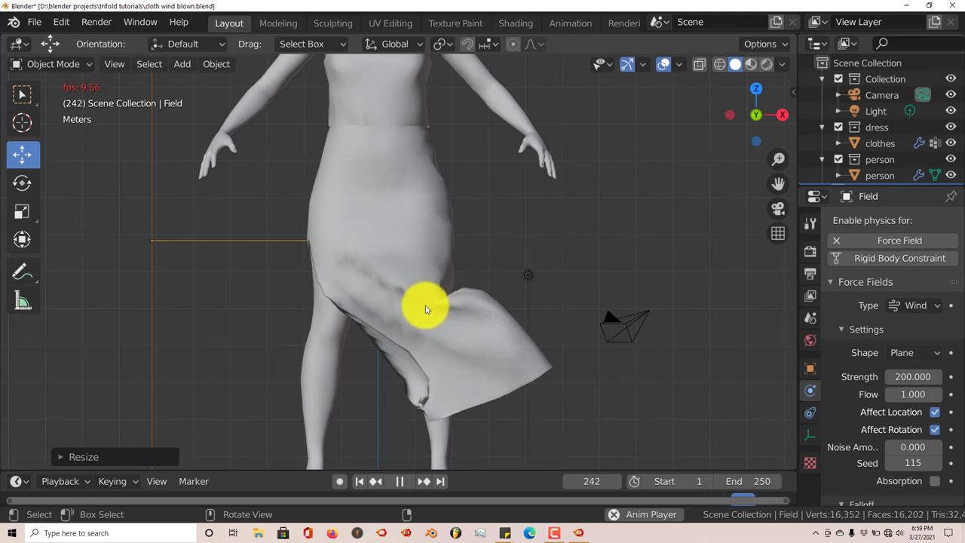
click(403, 481)
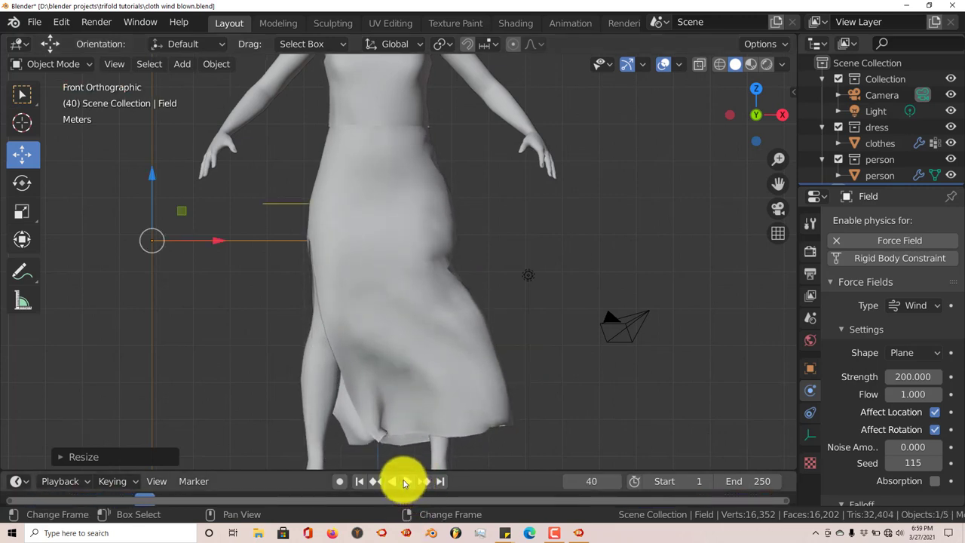
click(358, 481)
- Select the dress and briefly check its mesh in Edit Mode
click(419, 290)
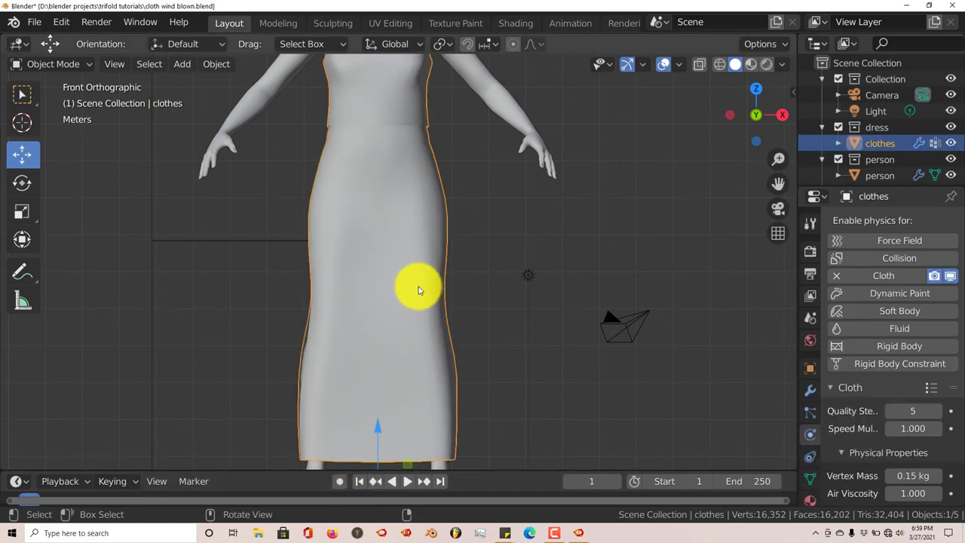
key(Tab)
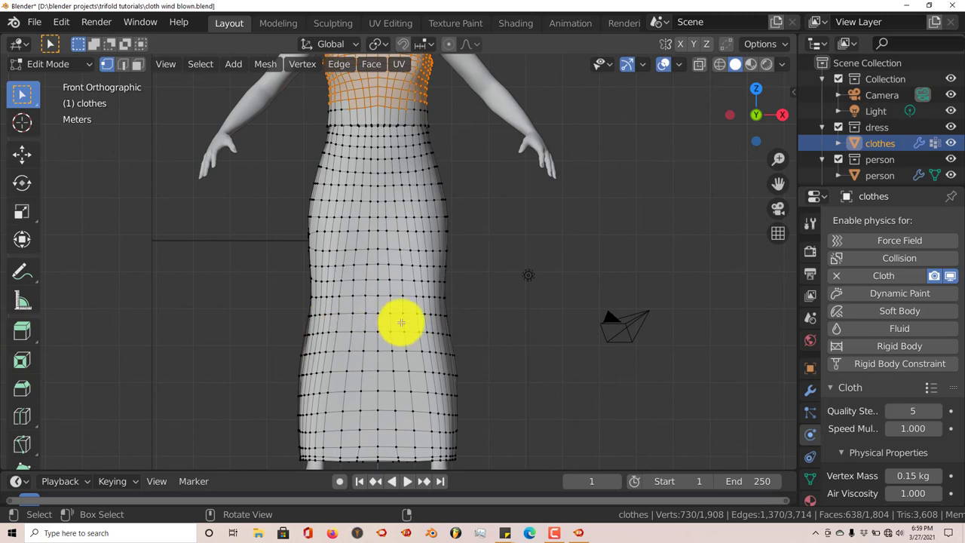
key(Tab)
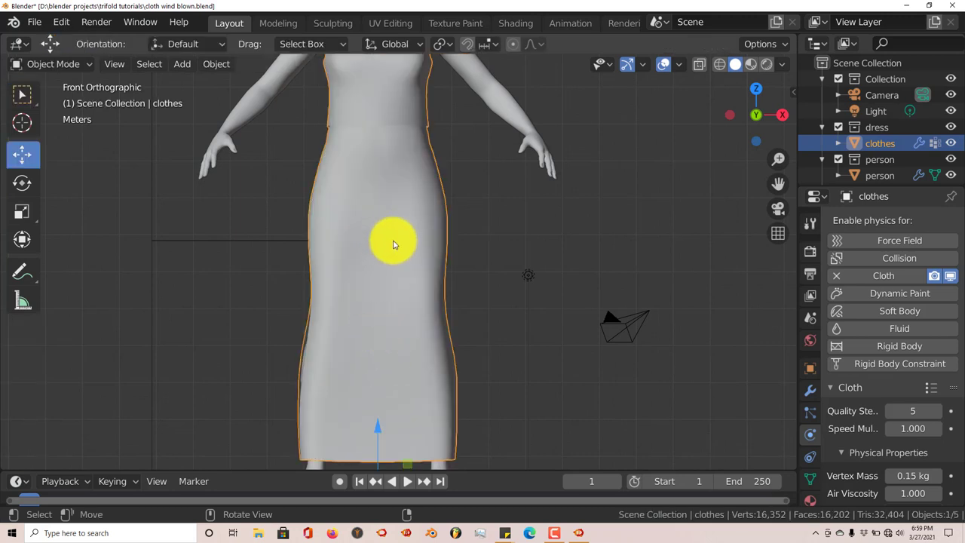
- Show the dress's modifier stack with its Cloth modifier and browse the Add Modifier list
click(811, 390)
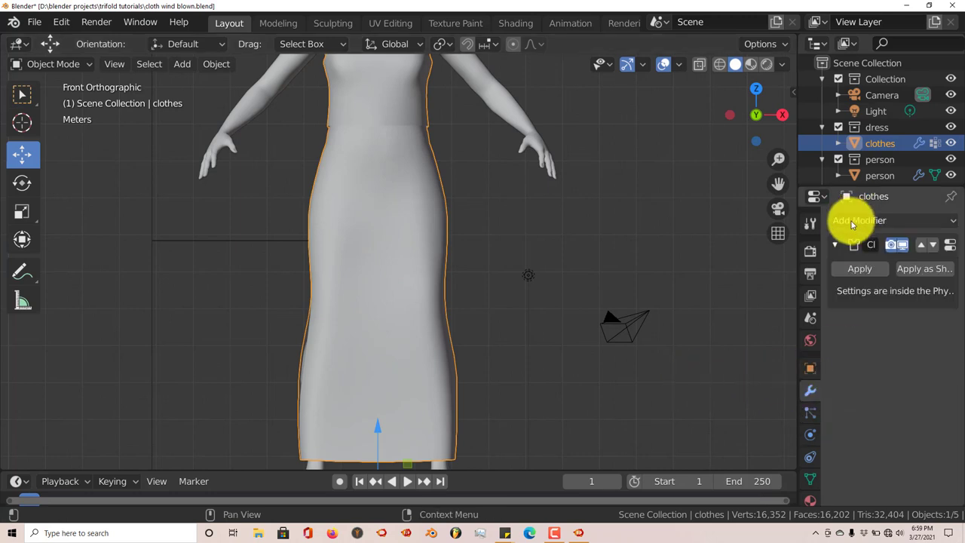
click(851, 221)
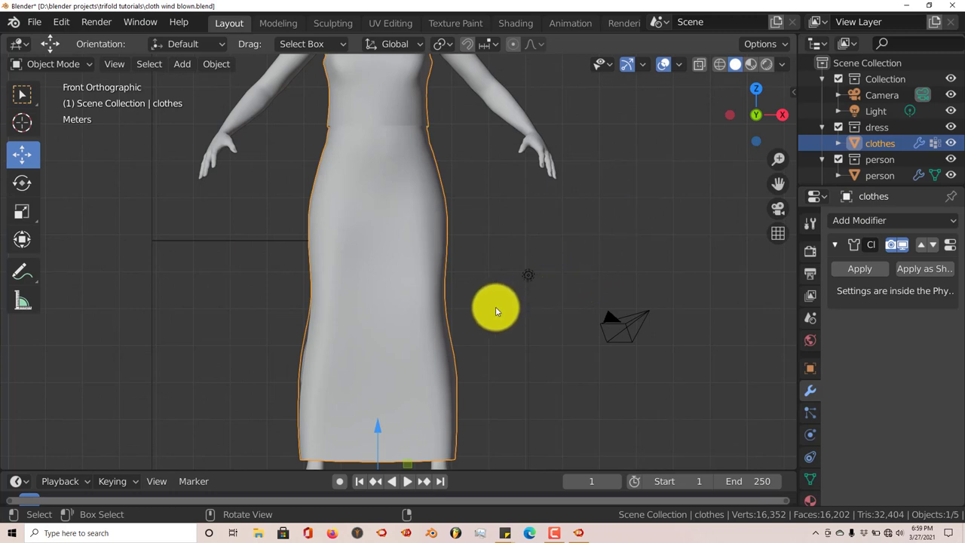
scroll(398, 207, down, 1)
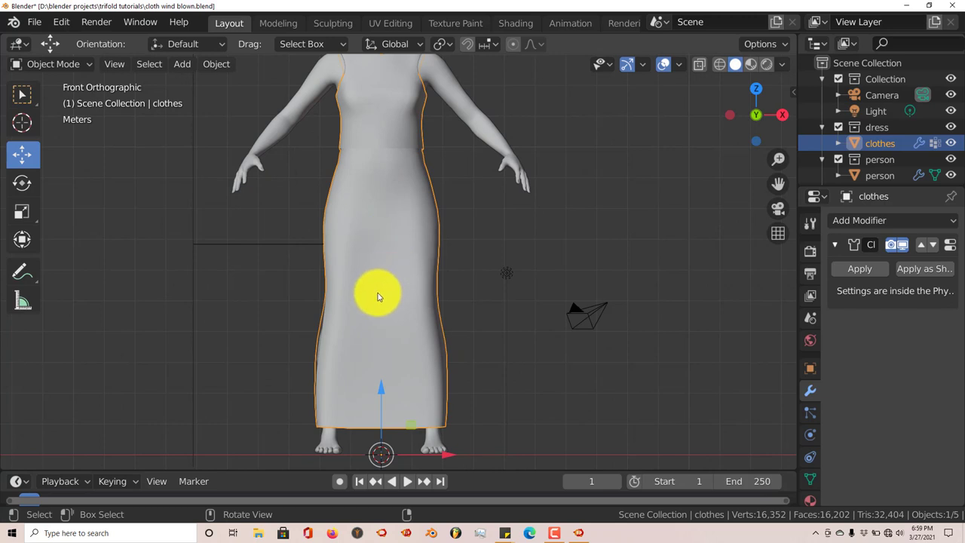
scroll(366, 261, down, 1)
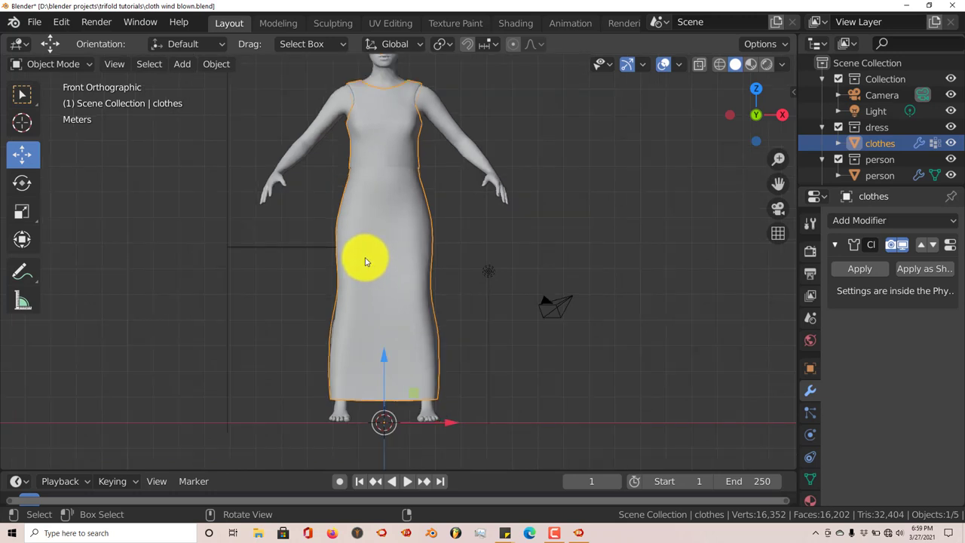
scroll(367, 266, up, 1)
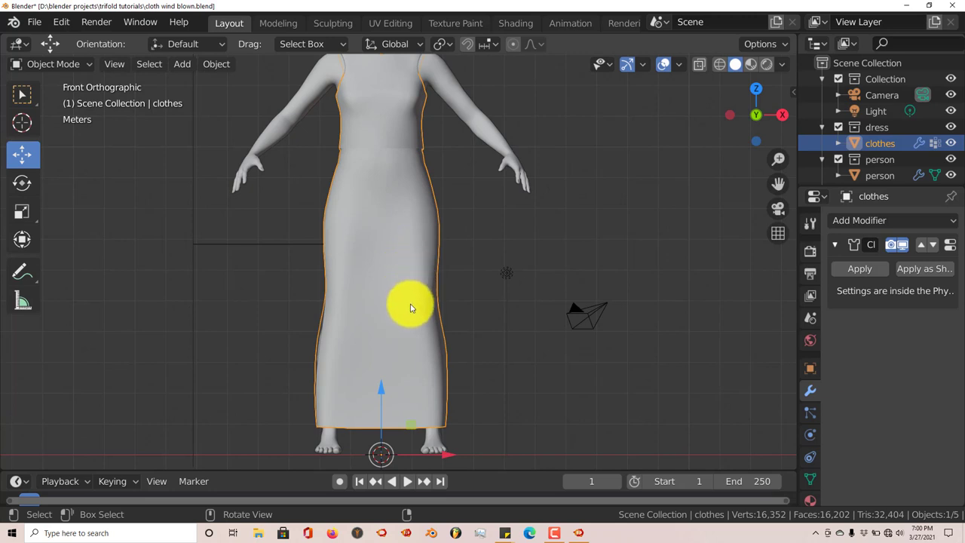
- Replay the cloth simulation so the dress skirt billows out to the right
scroll(411, 307, down, 1)
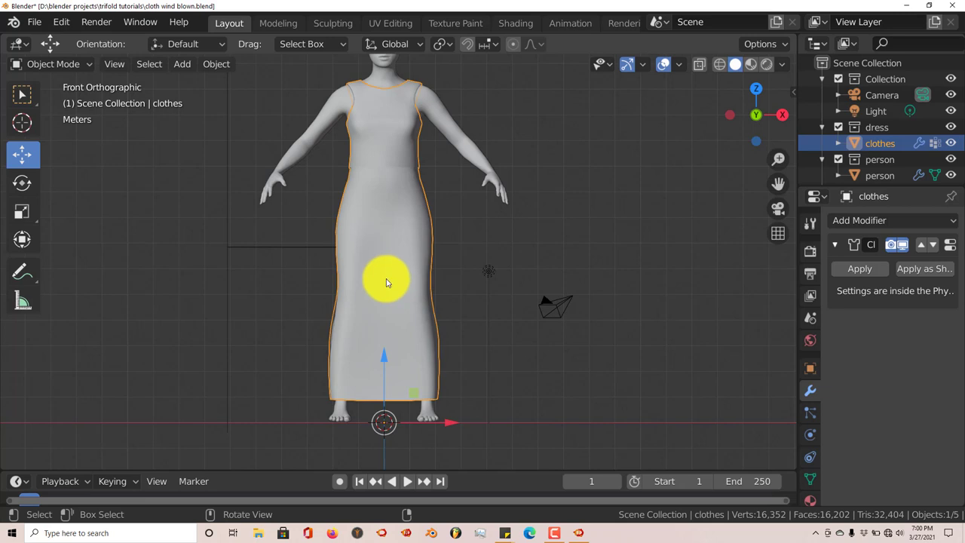
scroll(386, 283, up, 1)
scroll(386, 283, down, 1)
click(409, 480)
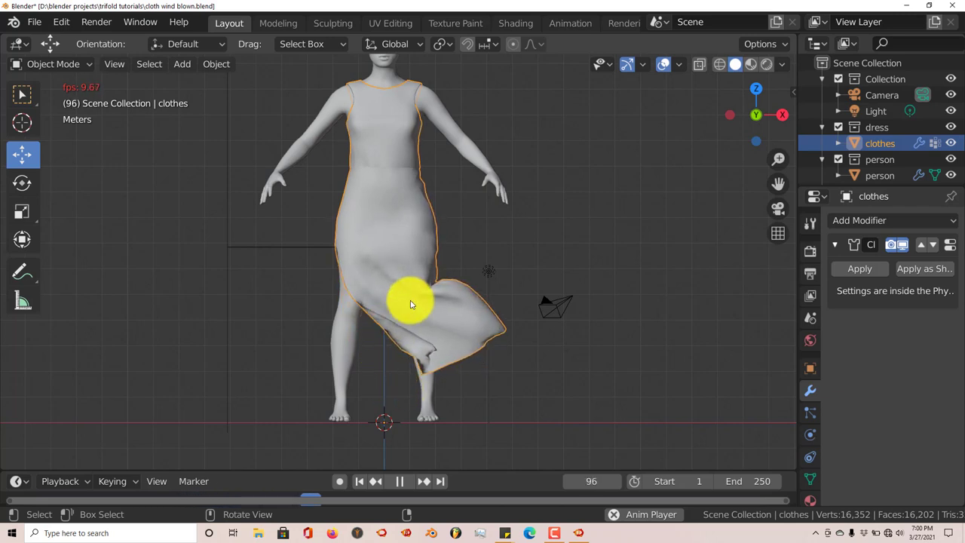
- Orbit to an angled perspective view of the wind-blown dress during playback
middle_drag(377, 349, 377, 251)
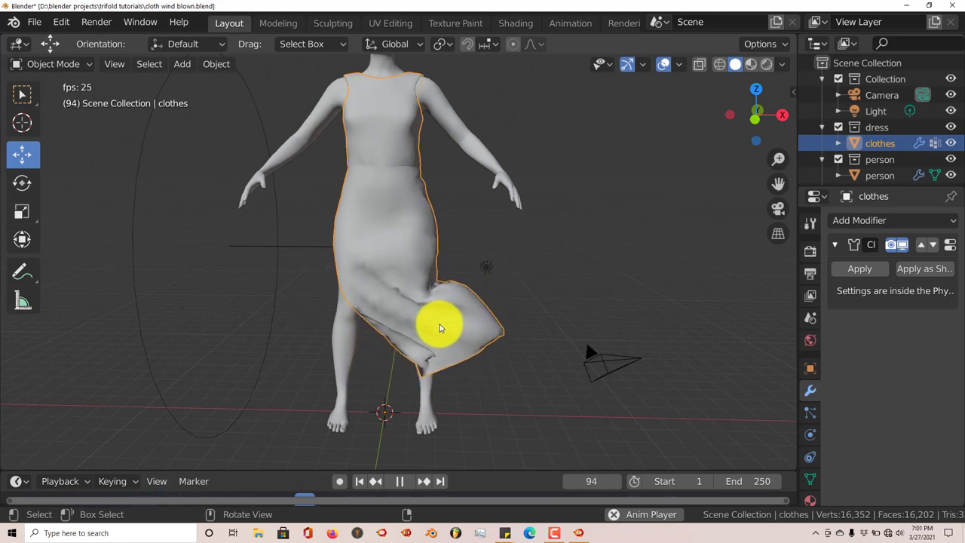
scroll(417, 301, down, 1)
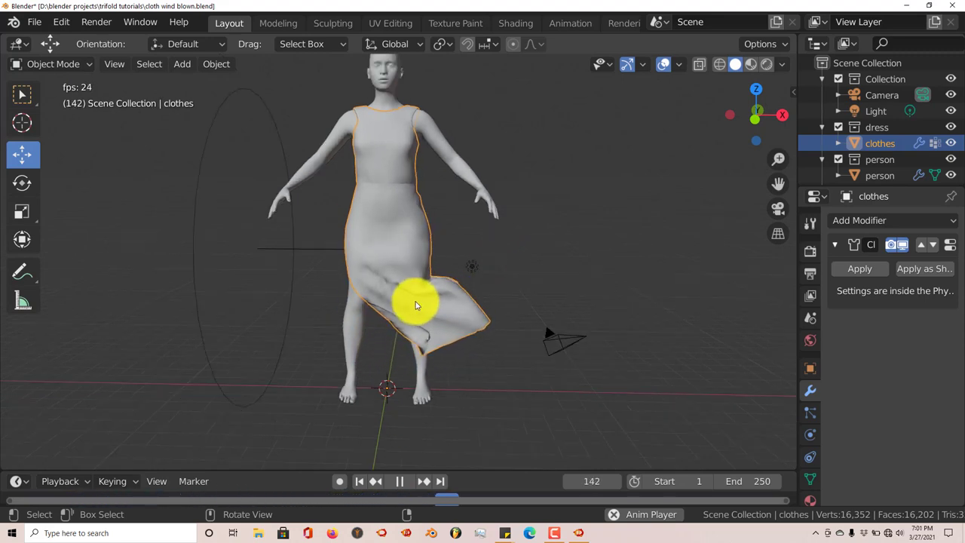